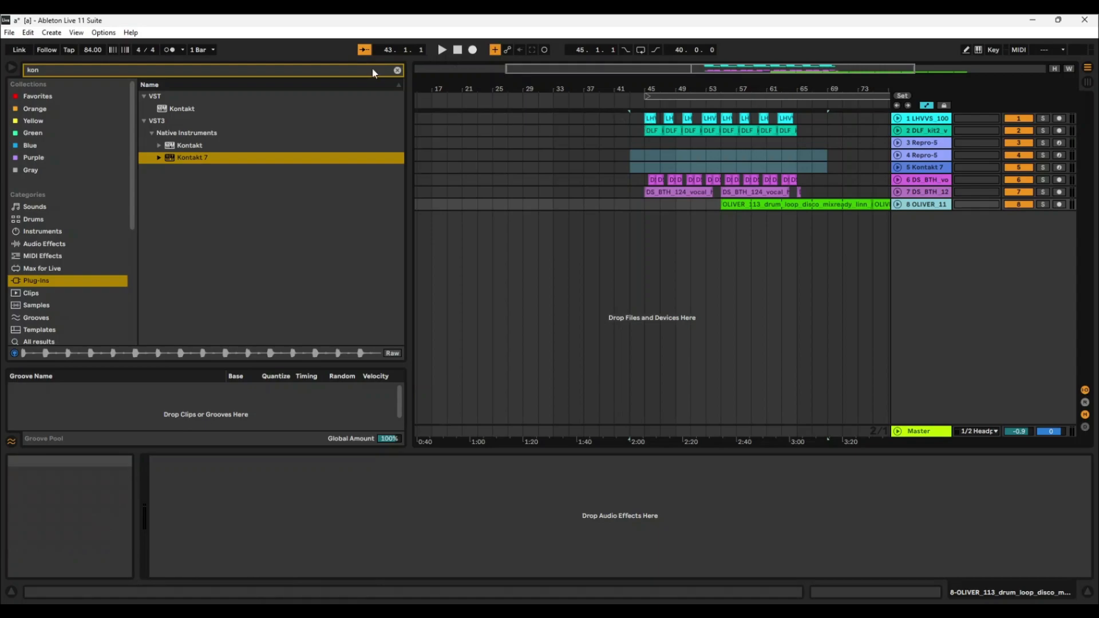
Step: Search the plug-ins for "sca" and load the VST3 Scaler 2 onto a new track below the existing ones
key("BackSpace")
key("BackSpace")
key("BackSpace")
type("sca")
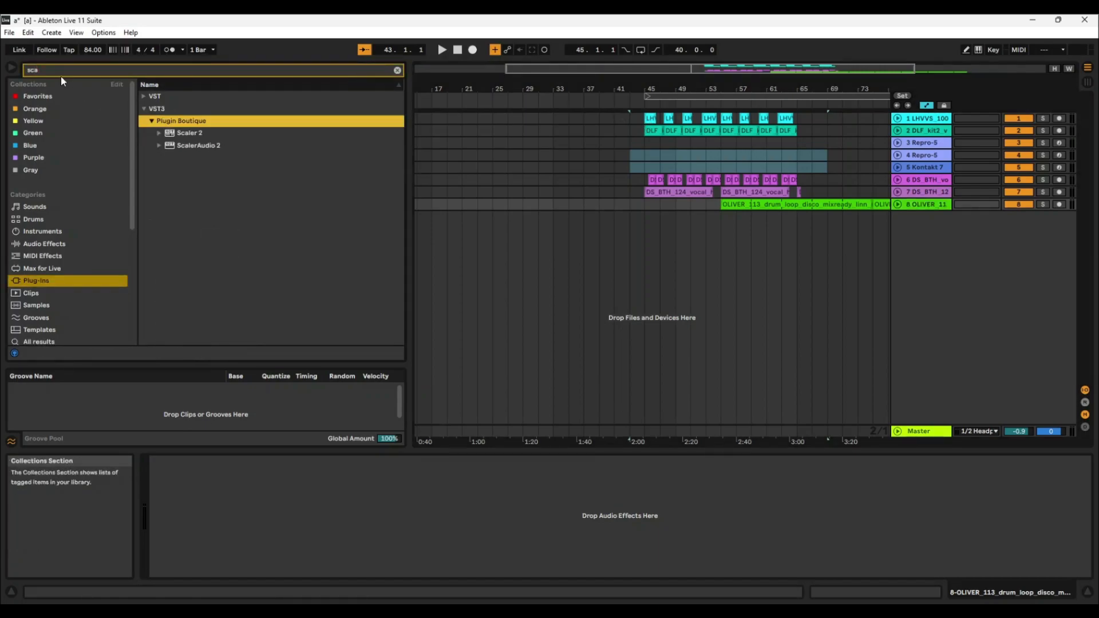
left_click(158, 134)
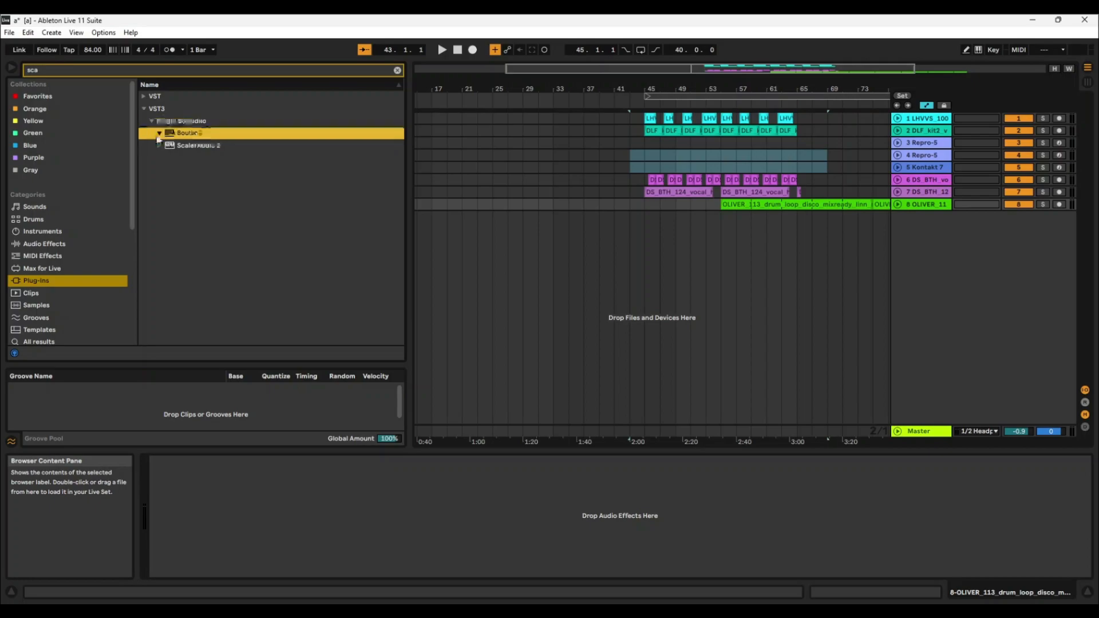
left_click_drag(172, 140, 647, 249)
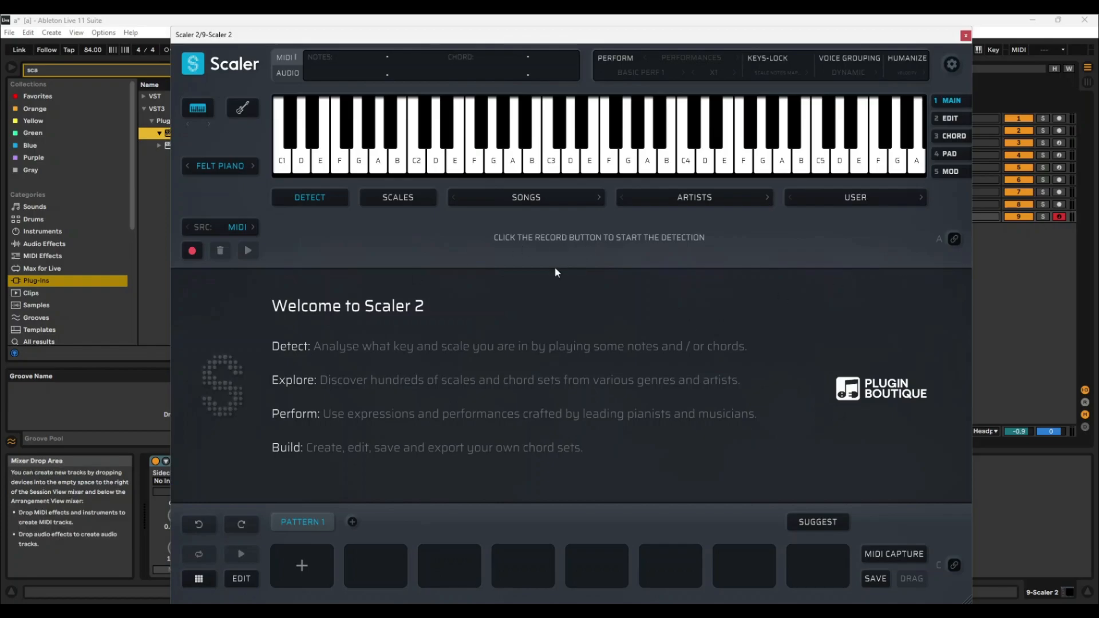
Step: Audition chords from Scaler's Lofi 5 song set, and load and play the Lofi 7 set instead
left_click(533, 198)
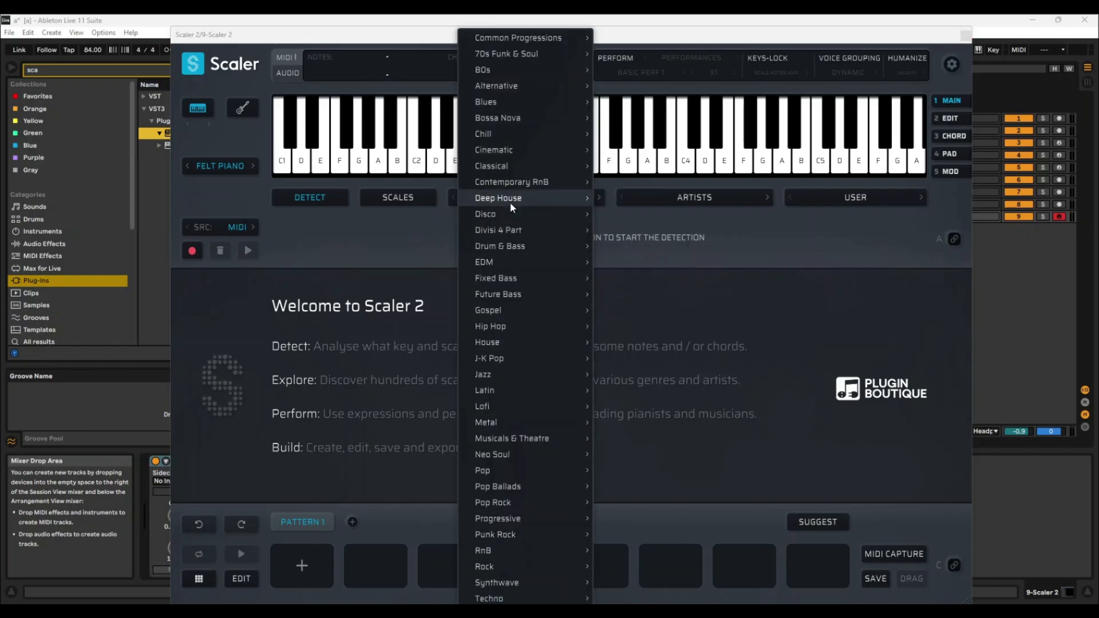
mouse_move(523, 405)
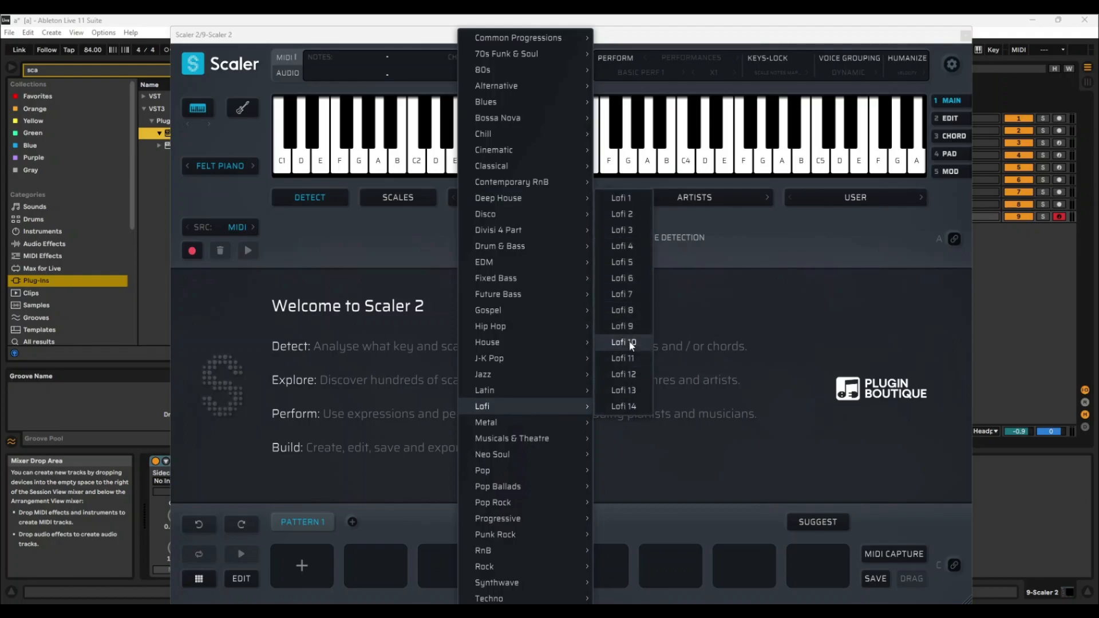
left_click(630, 263)
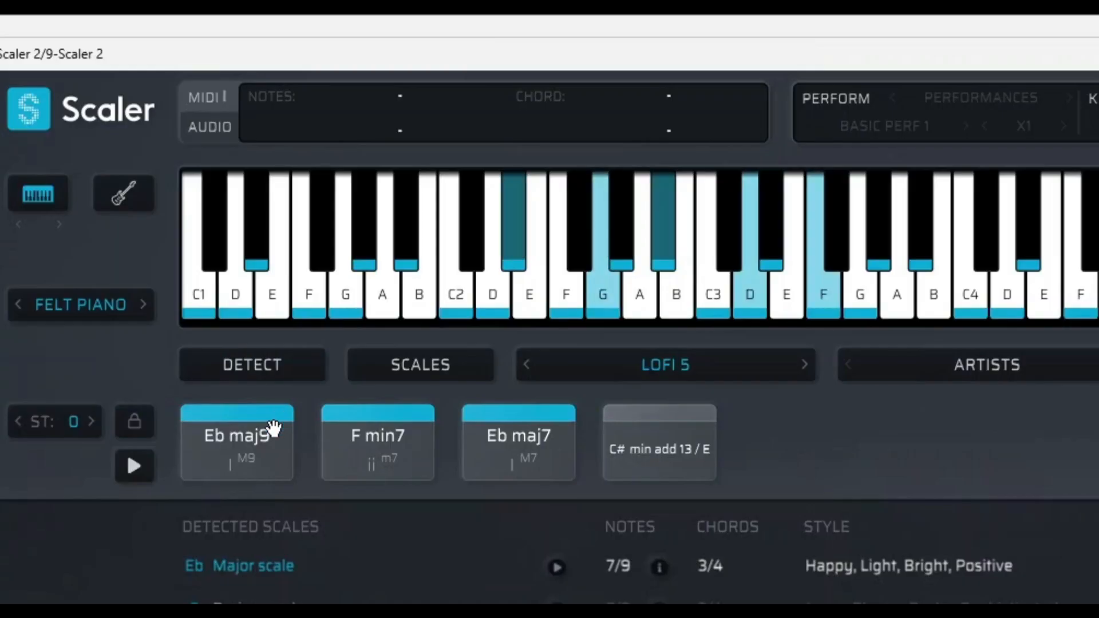
left_click(395, 223)
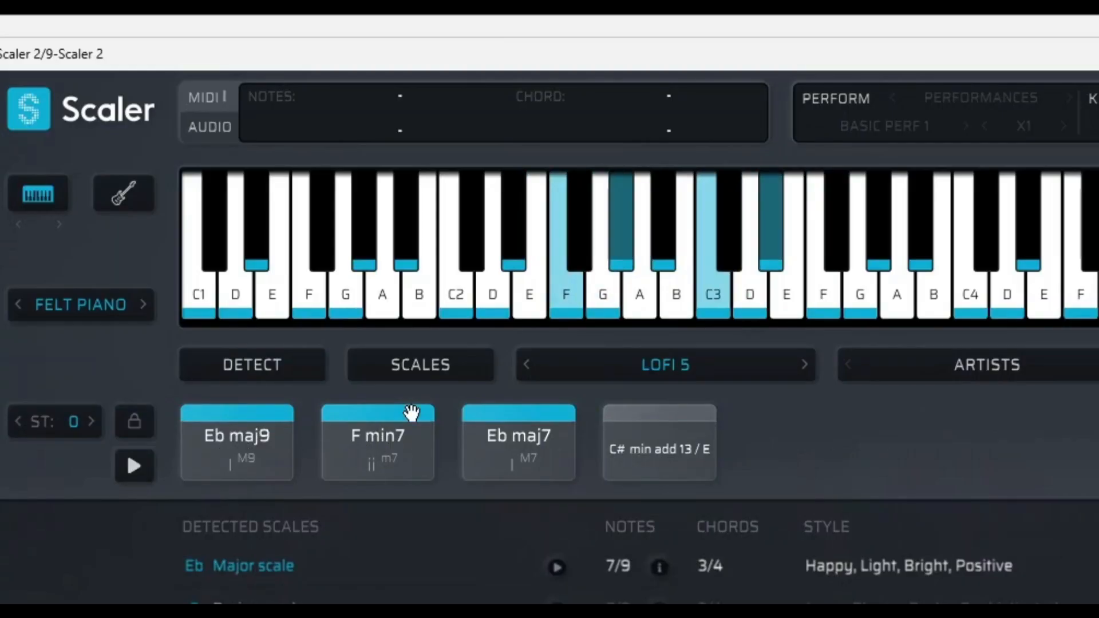
left_click(622, 465)
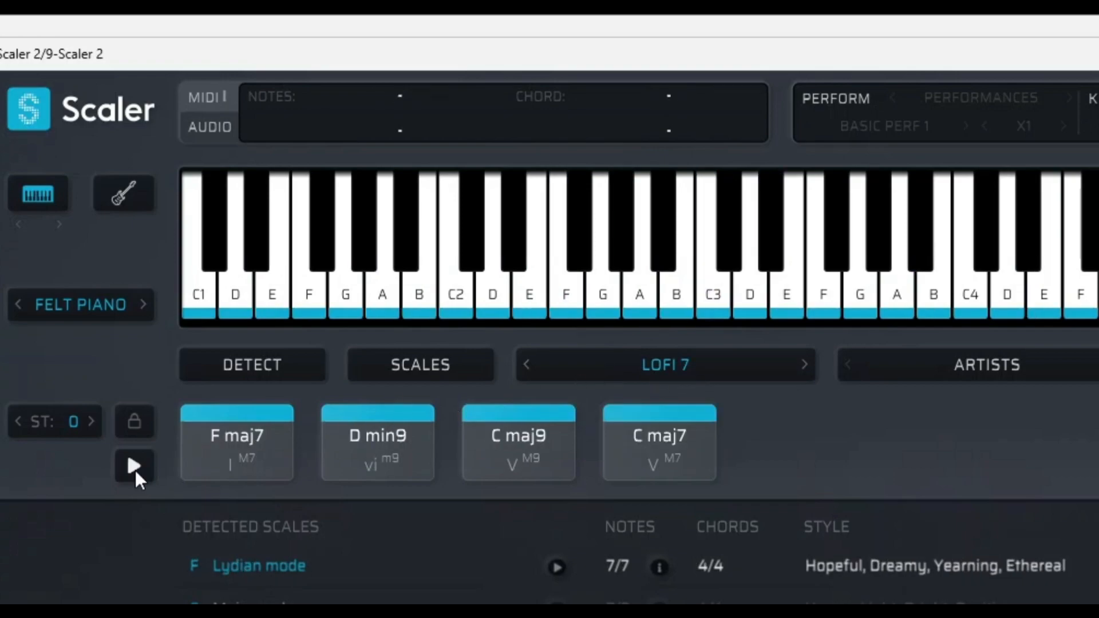
left_click(135, 467)
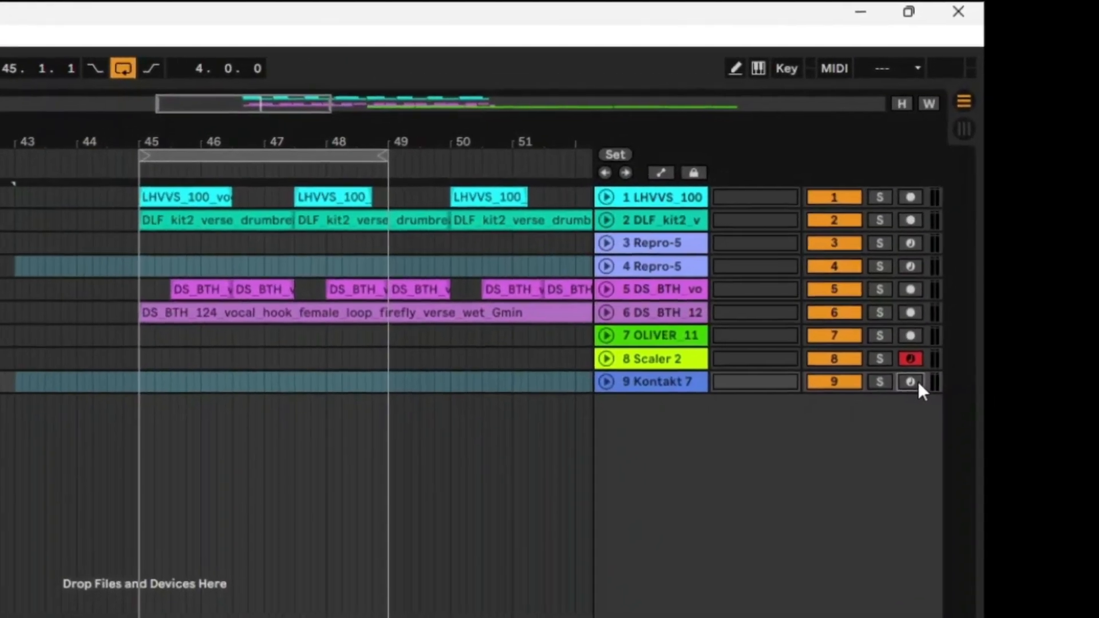
Step: Arm the Kontakt 7 track and route its MIDI input from 8-Scaler 2 with Scaler 2 as the input channel
left_click(916, 382)
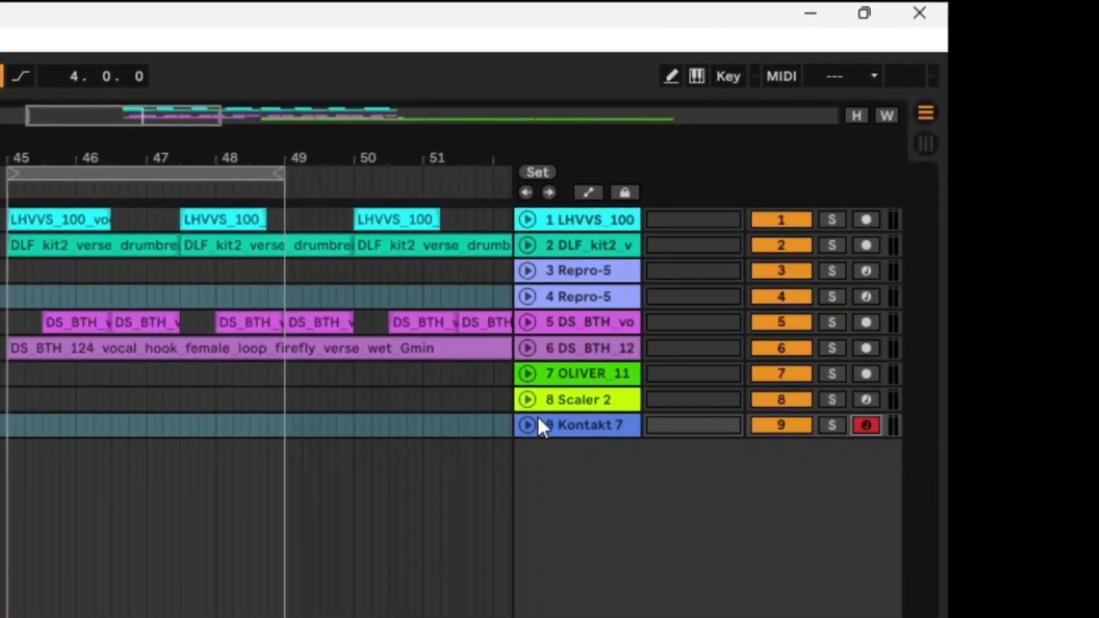
left_click(527, 424)
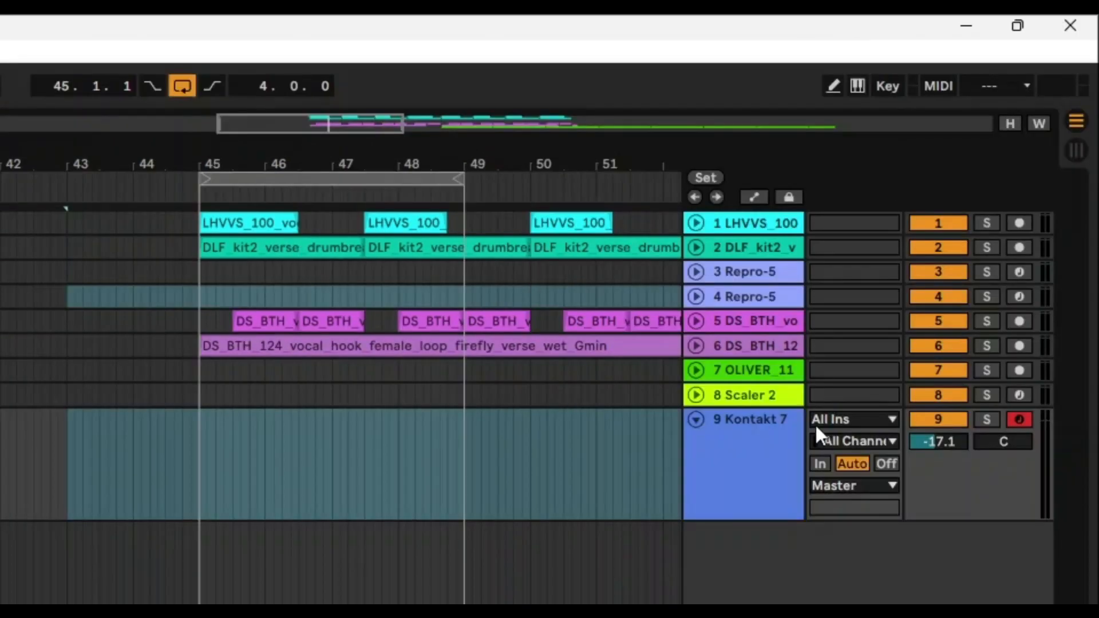
left_click(868, 424)
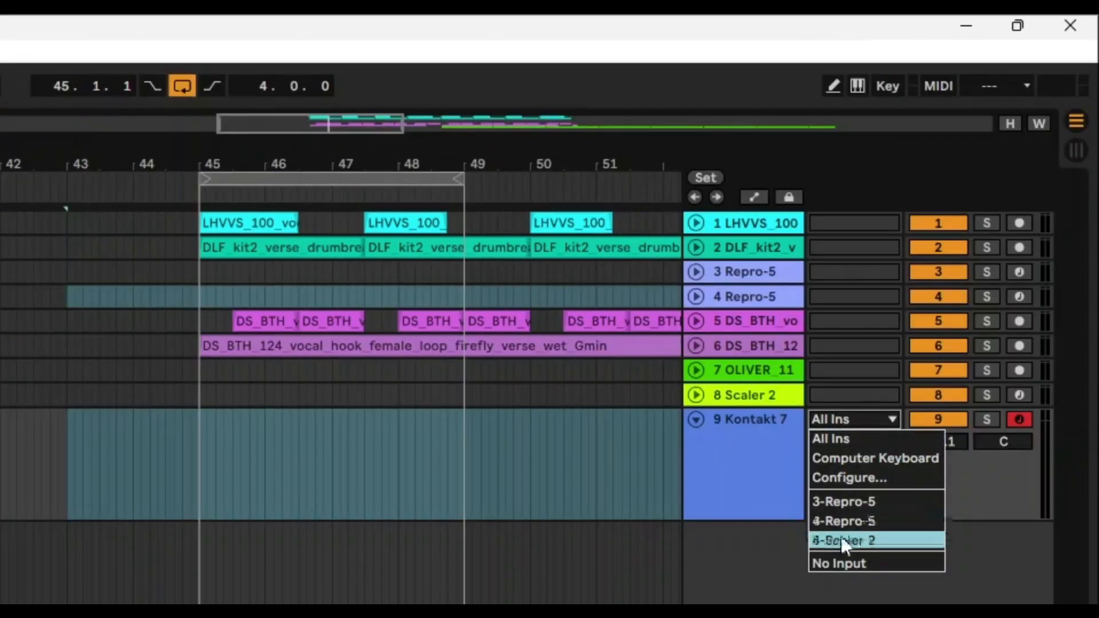
left_click(839, 541)
left_click(864, 441)
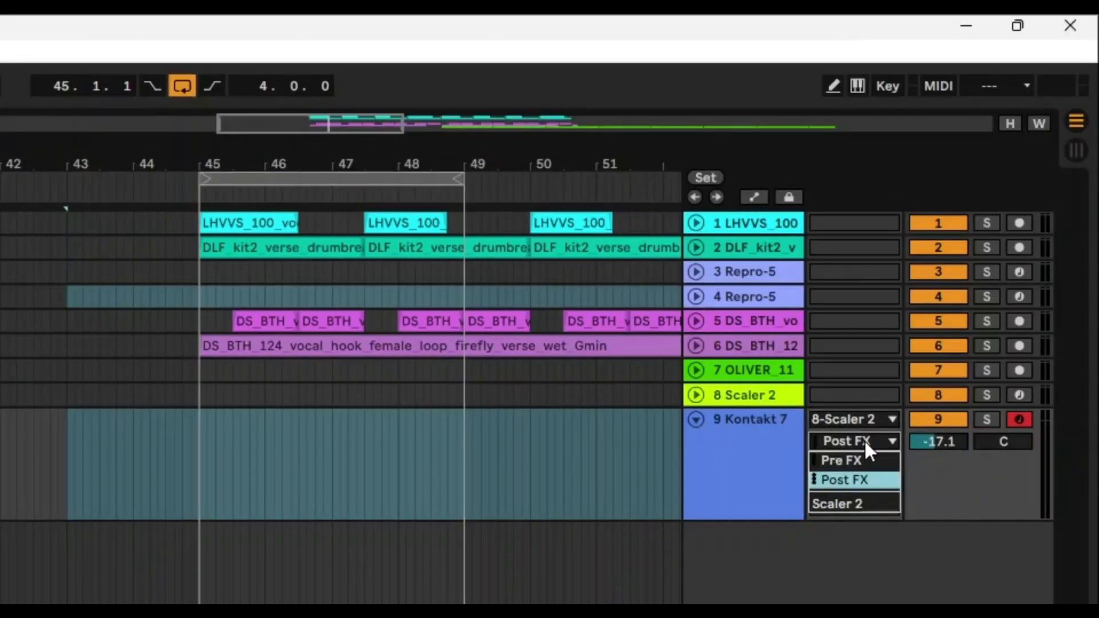
left_click(843, 504)
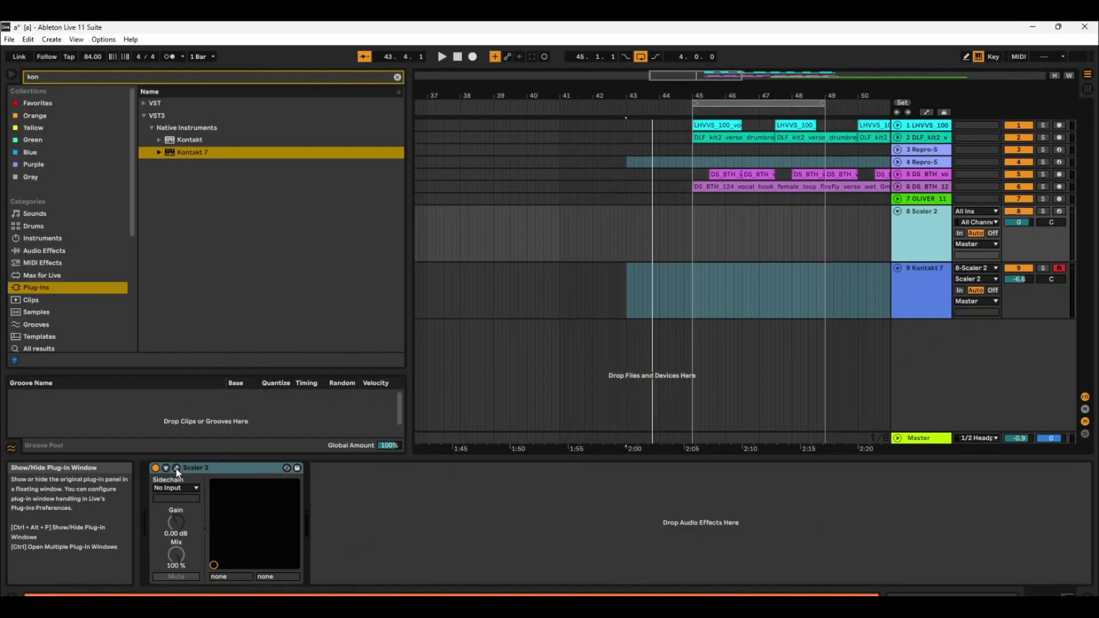
Step: Auto-play the Lofi 7 chords in Scaler 2 and mute the Scaler 2 track so only Kontakt 7 sounds
left_click(176, 467)
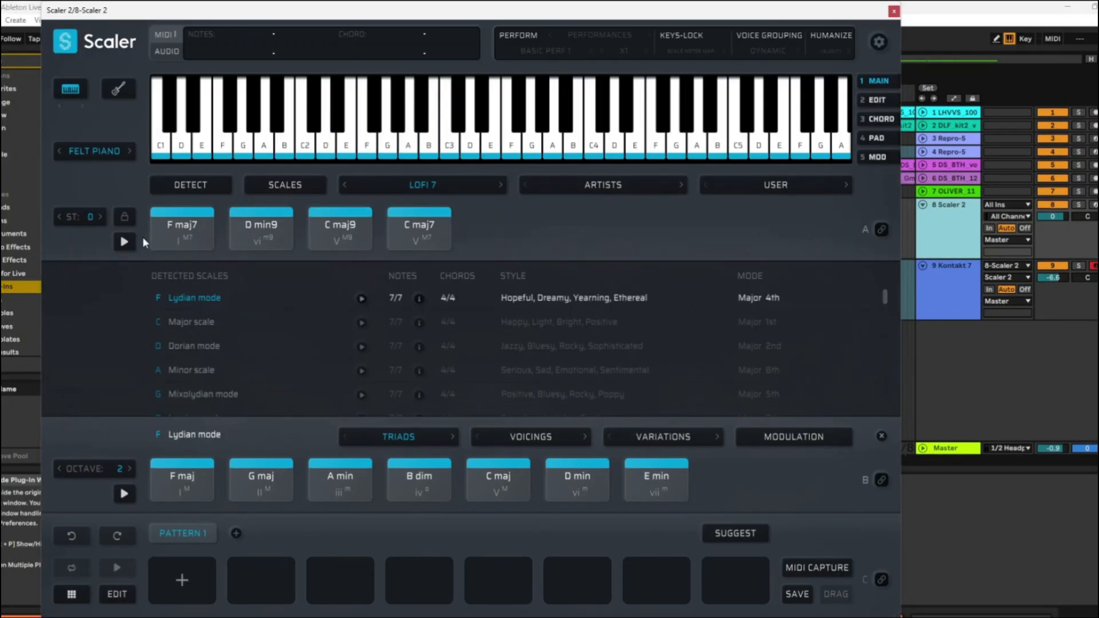
left_click(124, 243)
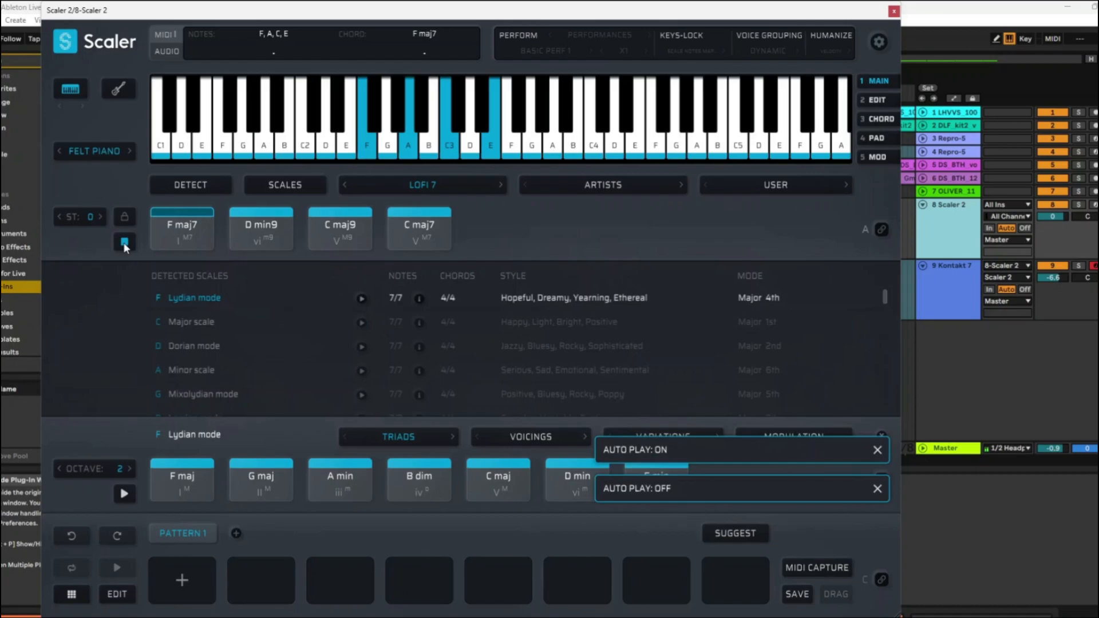
left_click(893, 12)
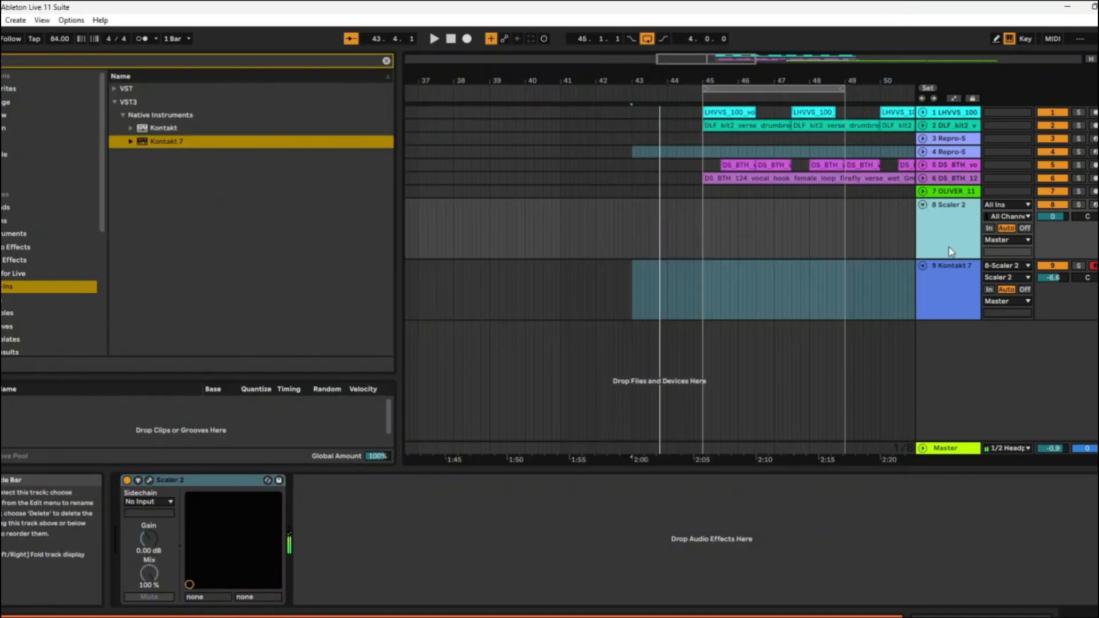
left_click(953, 272)
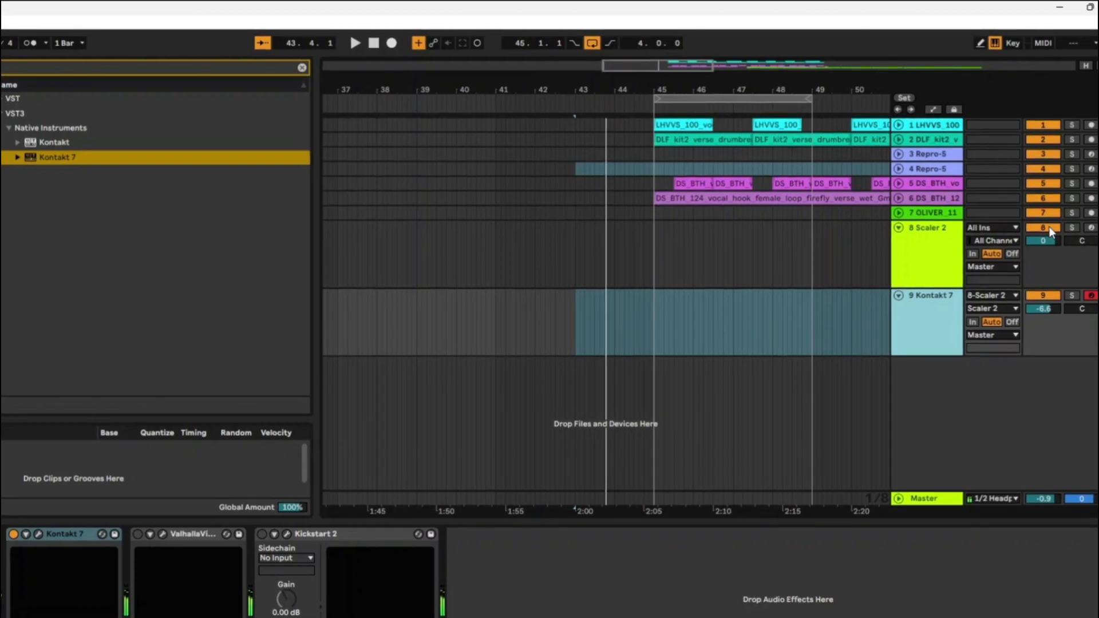
left_click(1049, 227)
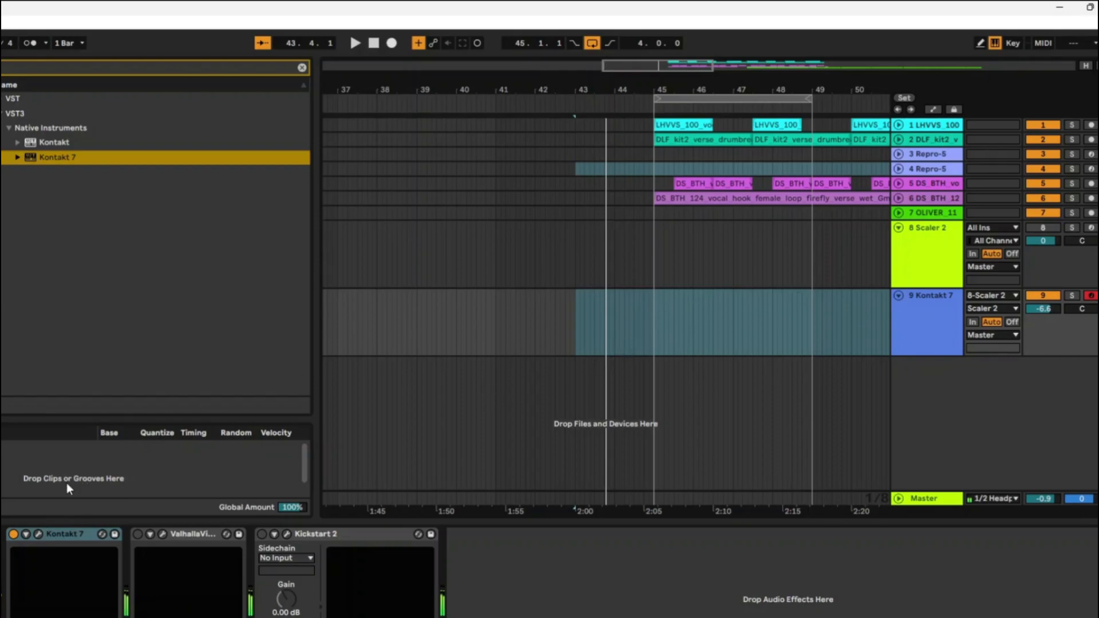
Step: Raise the Classicord instrument's reverb decay, age, stereo, detune and reverb wet amount in Kontakt 7
left_click(39, 534)
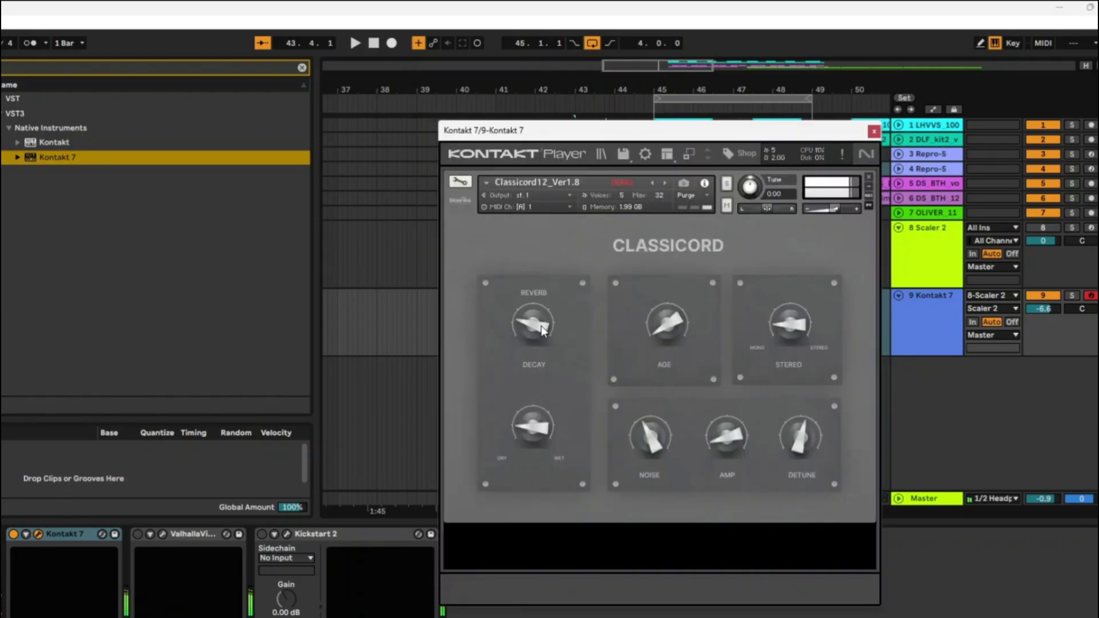
left_click_drag(543, 331, 543, 303)
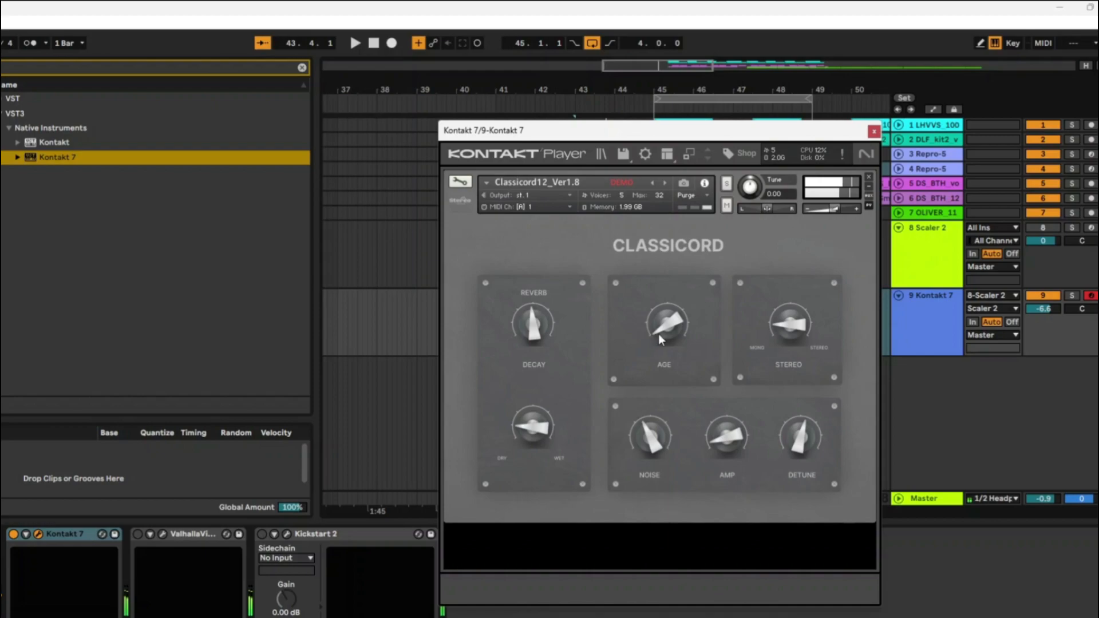
left_click_drag(661, 335, 655, 312)
mouse_move(786, 321)
left_mouse_down()
mouse_move(778, 293)
mouse_move(781, 308)
left_mouse_up()
left_click_drag(797, 444, 793, 428)
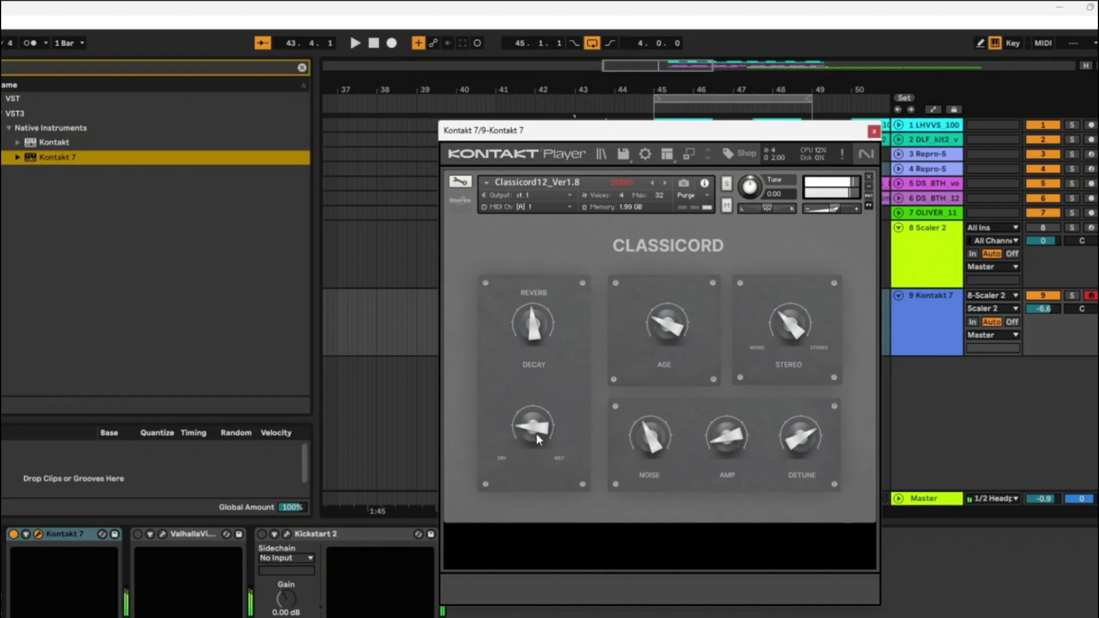
left_click_drag(531, 447, 527, 390)
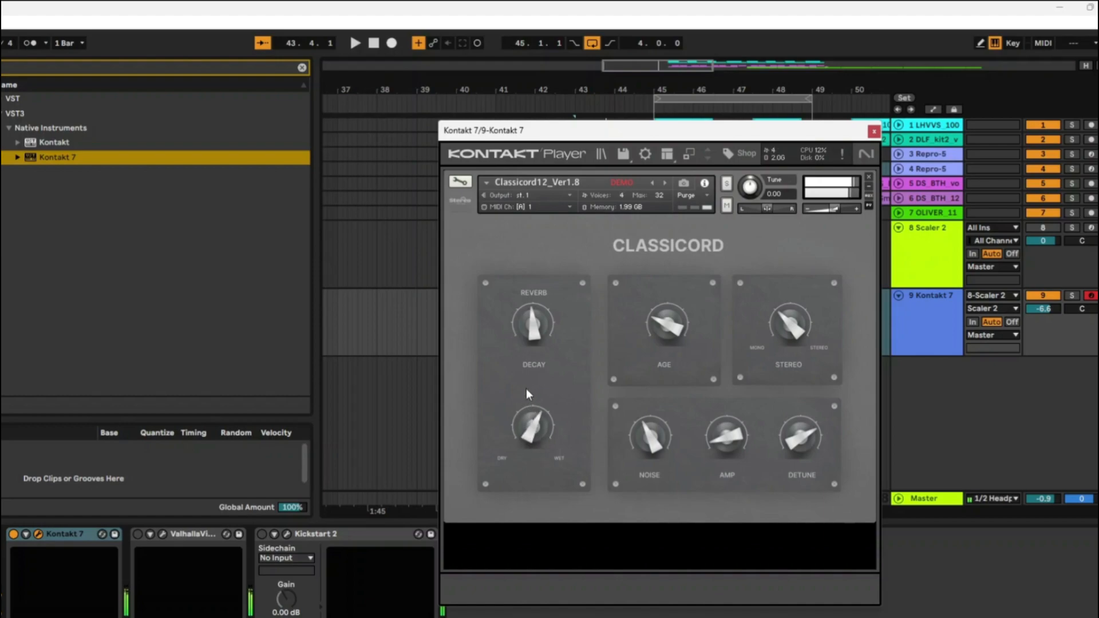
left_click(875, 132)
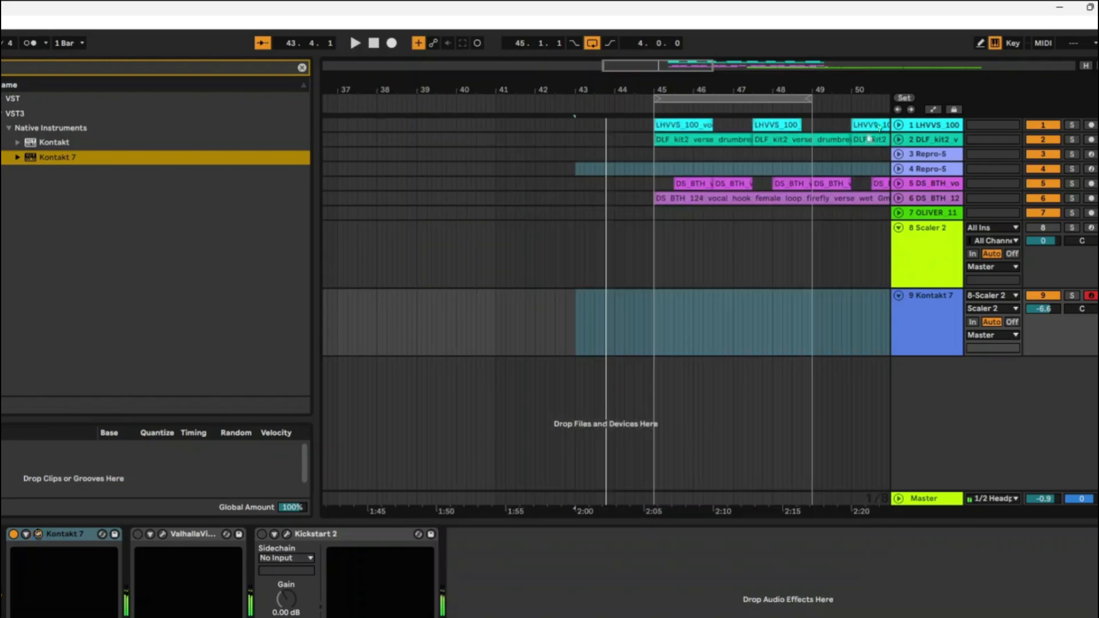
Step: Enable ValhallaVintageVerb on the Kontakt 7 track with mix 22.4 %, low cut 350 Hz and decay 0.92 s
left_click(138, 534)
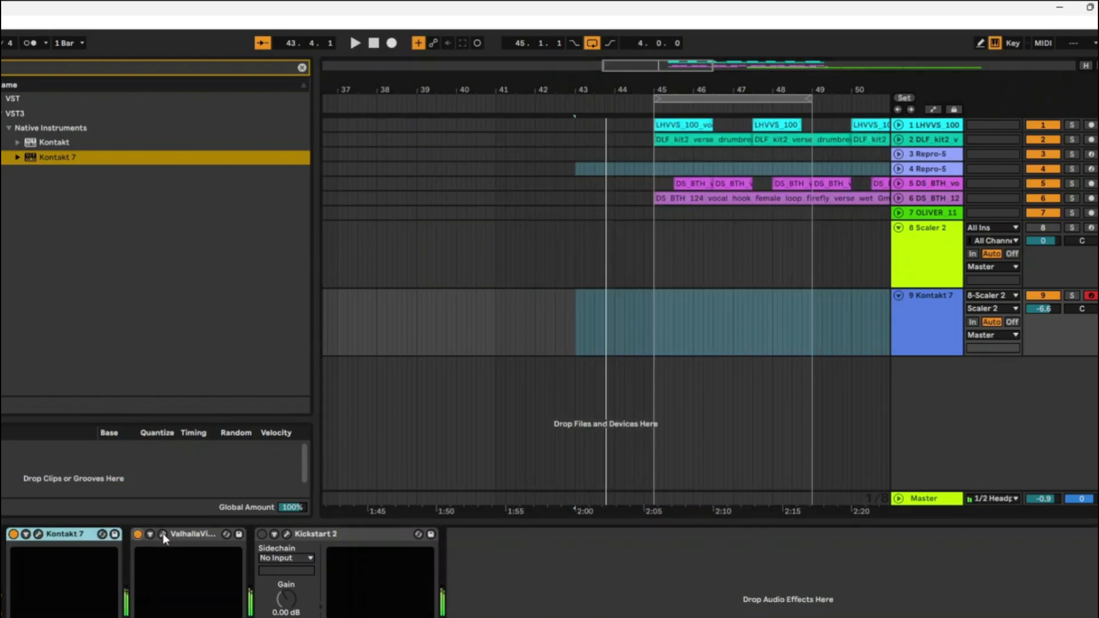
left_click(163, 534)
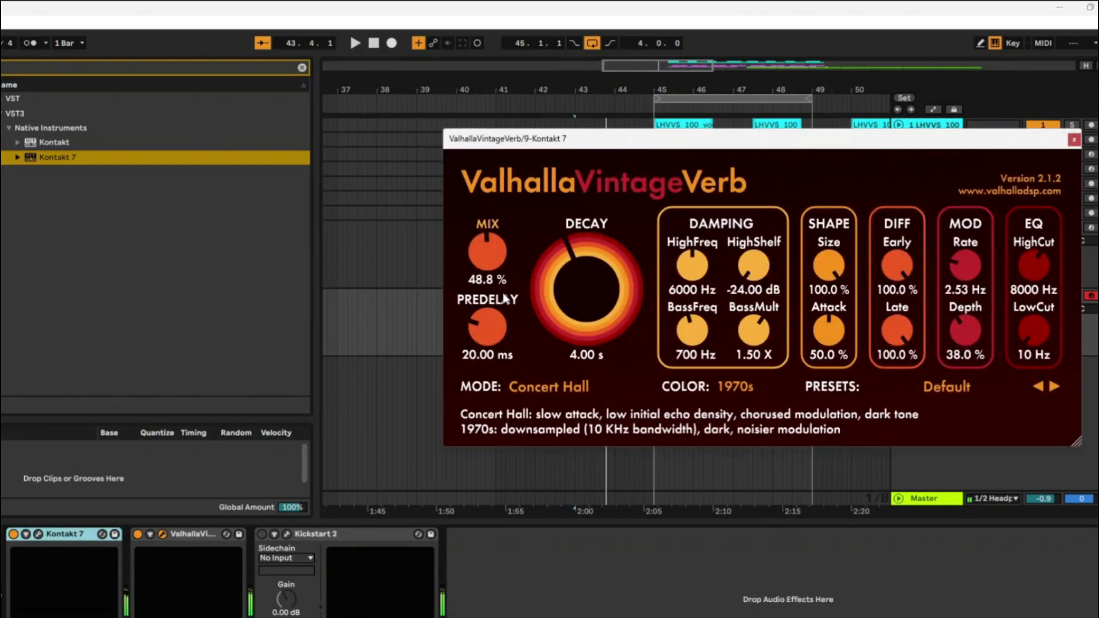
mouse_move(498, 253)
left_click_drag(499, 253, 499, 282)
left_click_drag(1054, 340, 1031, 310)
mouse_move(584, 285)
left_click_drag(585, 285, 584, 315)
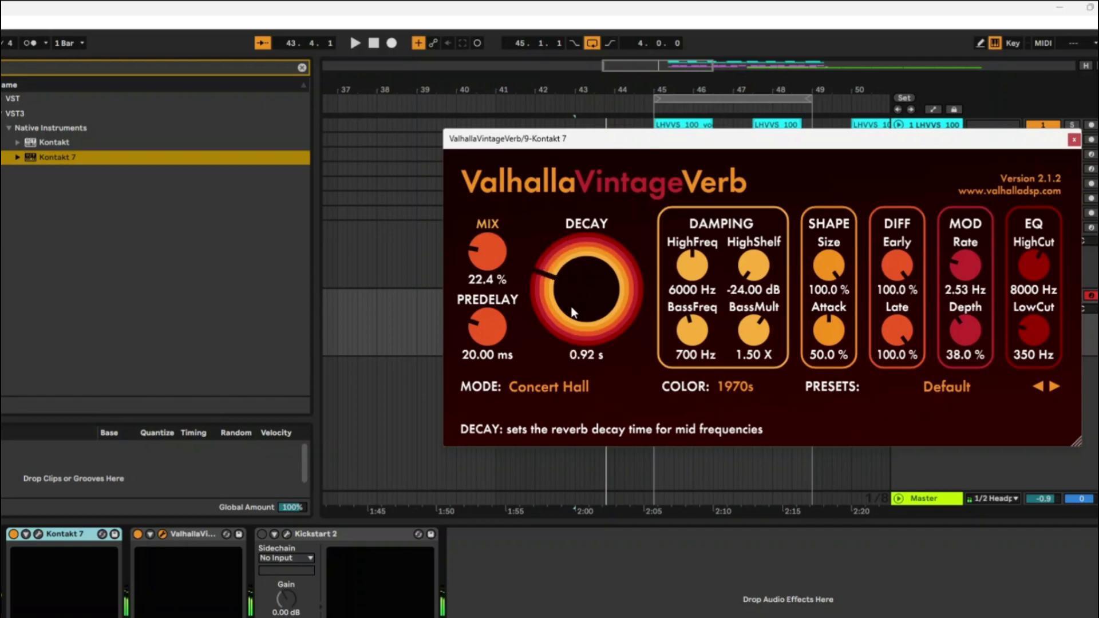
left_click(1074, 141)
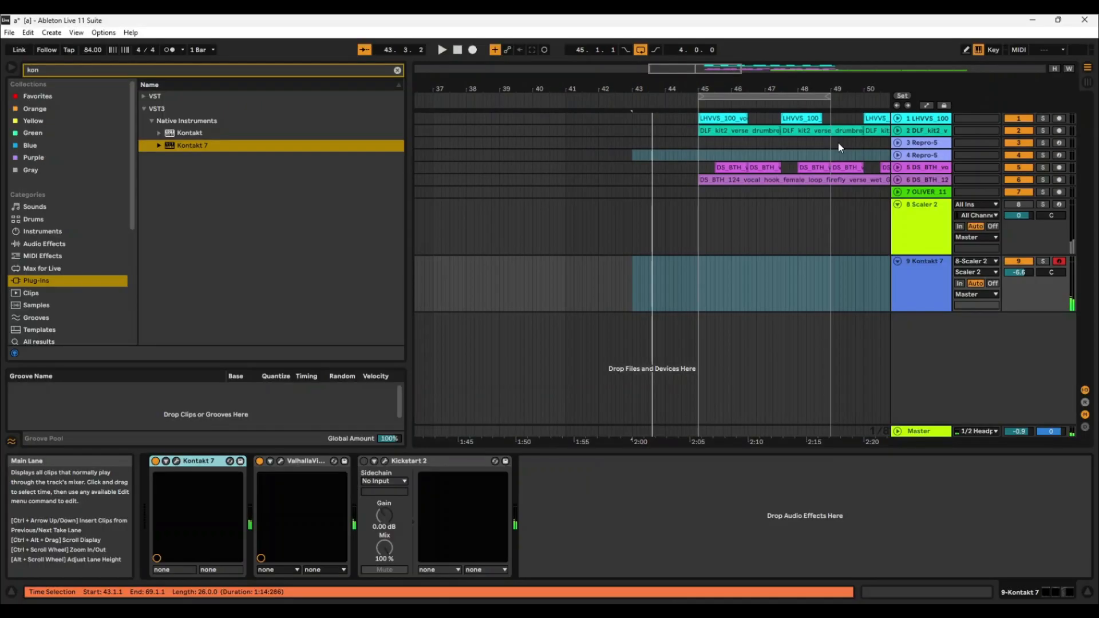
Step: Record the auto-played Lofi 7 progression with MIDI Capture in Scaler 2
left_click(816, 256)
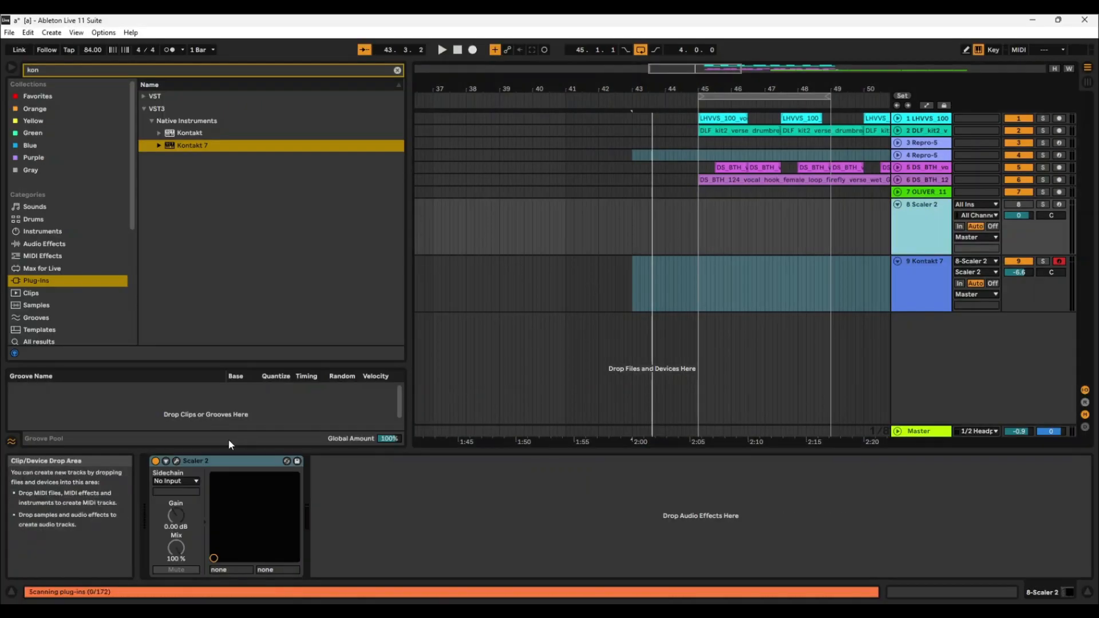
left_click(176, 461)
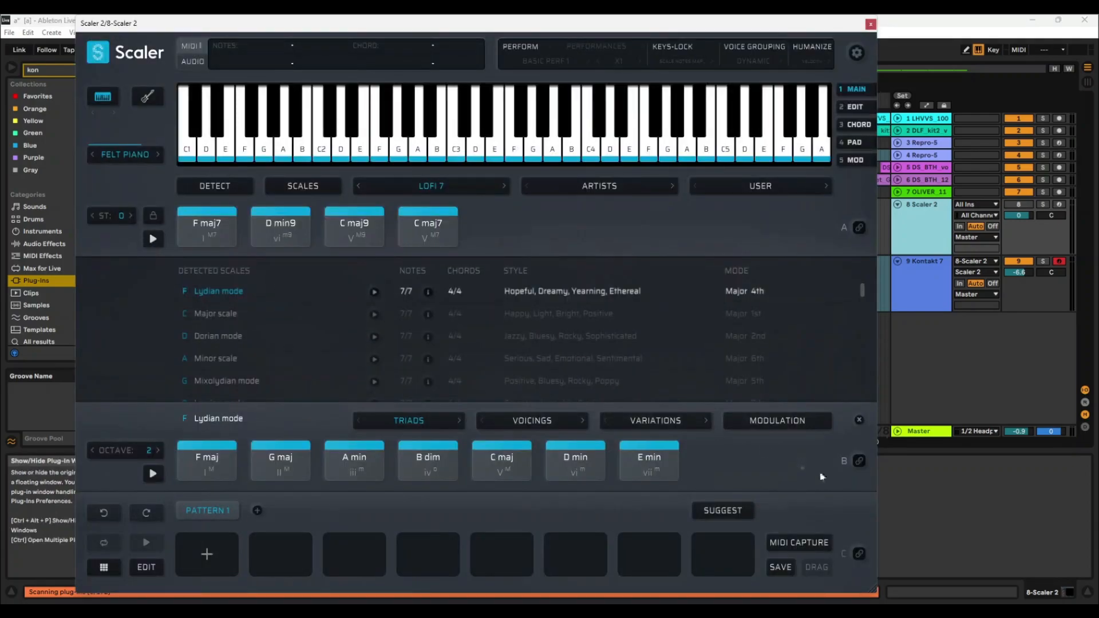
left_click(793, 544)
left_click(153, 240)
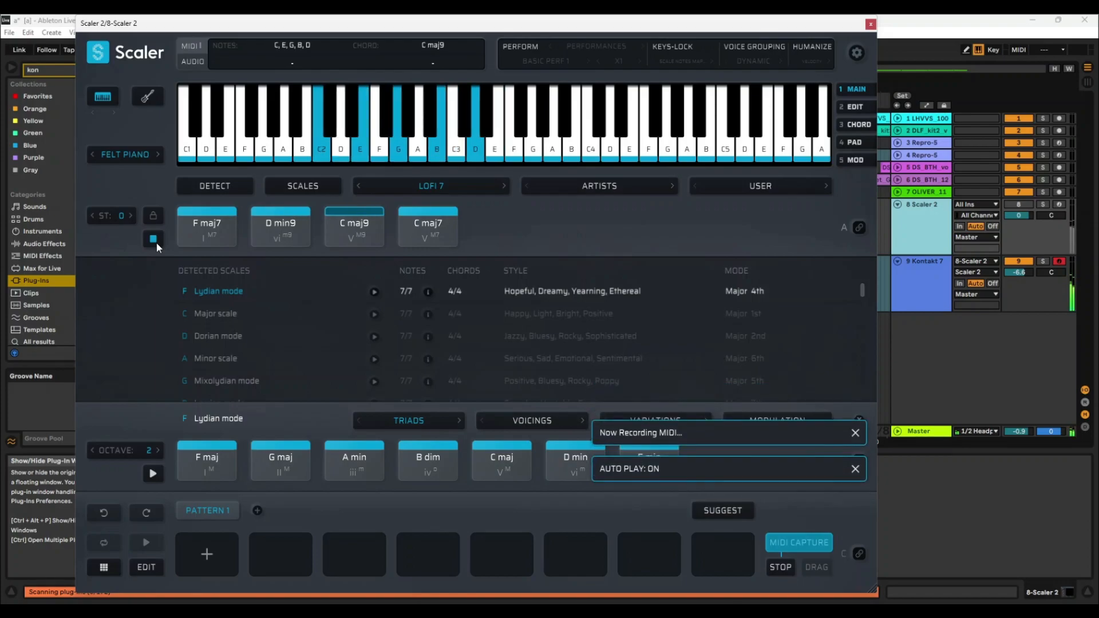
left_click(781, 568)
Step: Place the captured MIDI clip on the Kontakt 7 track at bar 45 and set the track's MIDI input to All Ins
left_click_drag(744, 27, 355, 37)
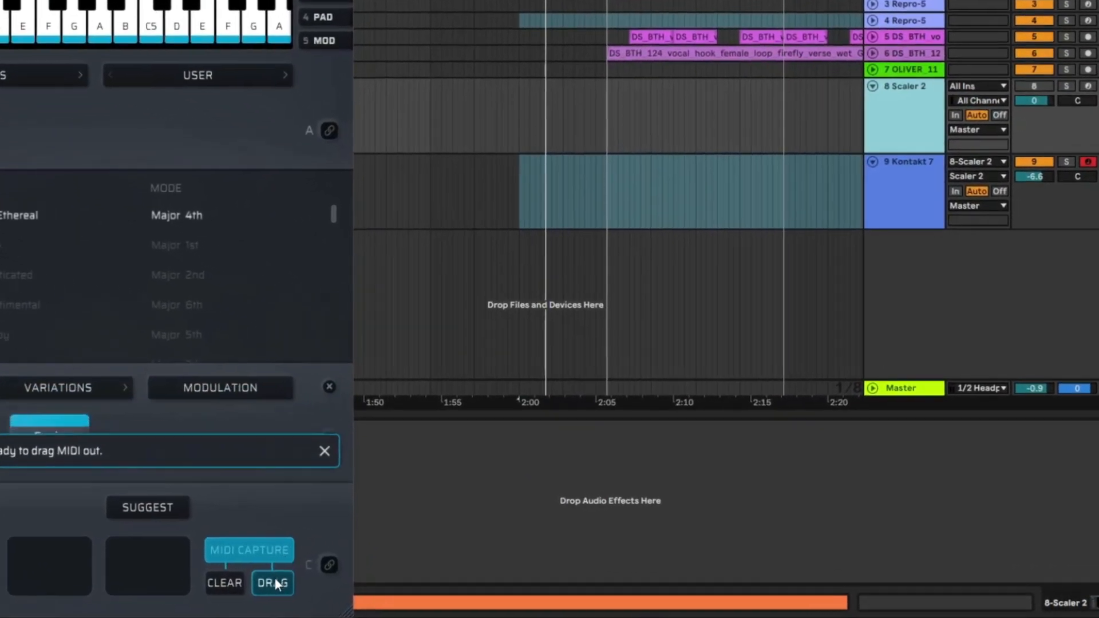
left_click_drag(275, 584, 584, 197)
left_click(986, 138)
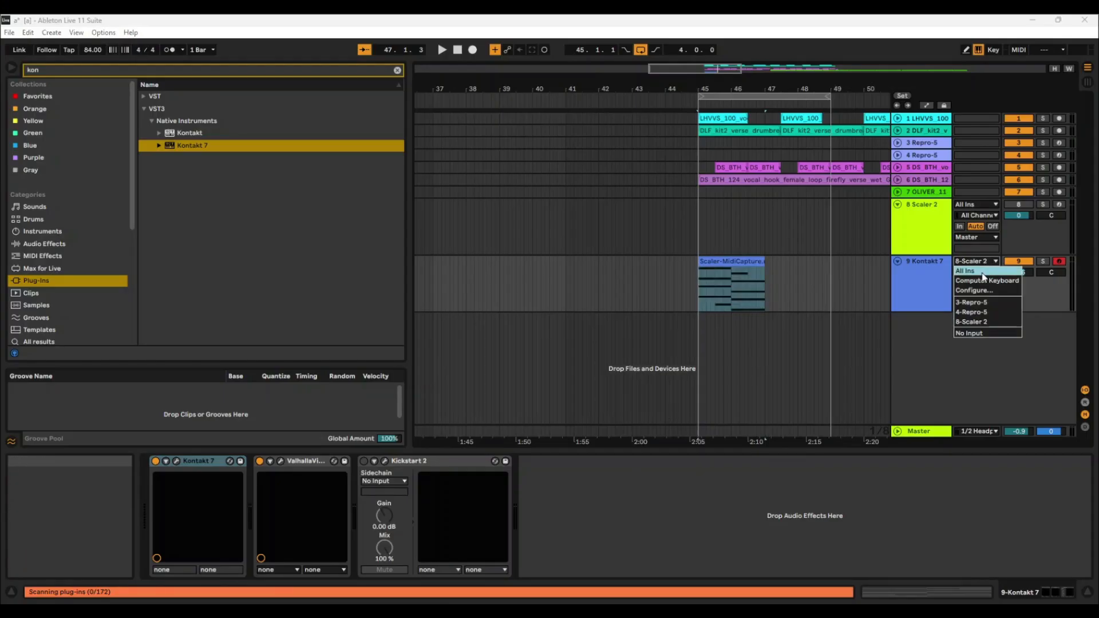
left_click(986, 271)
Step: Close the Scaler 2 window and play the arrangement from bar 45 to hear the captured chords
left_click(939, 216)
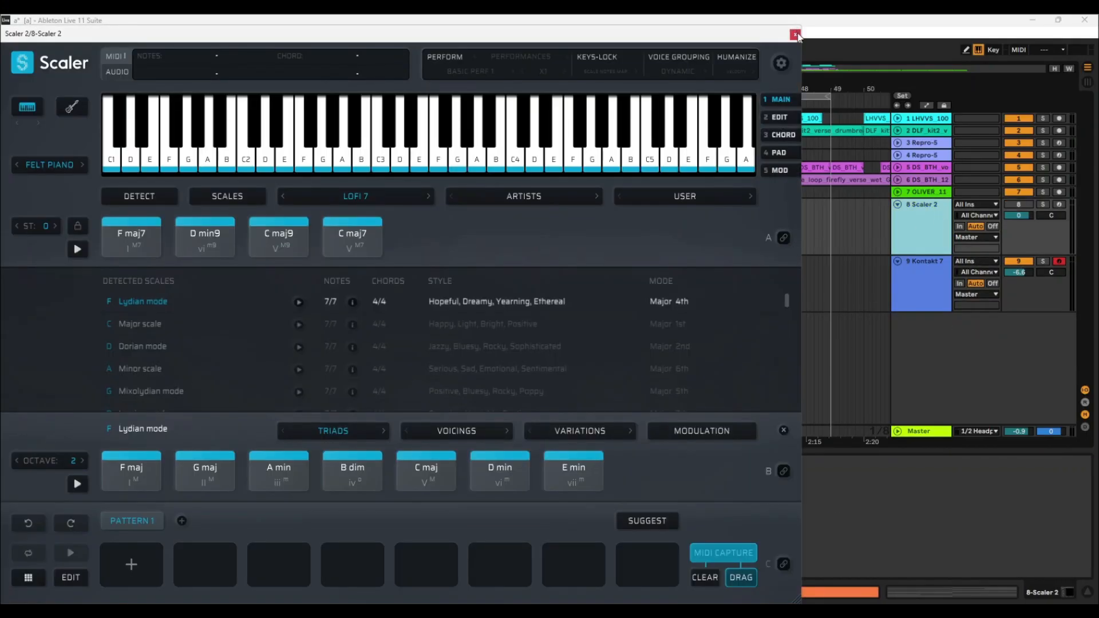
left_click(795, 35)
key("space")
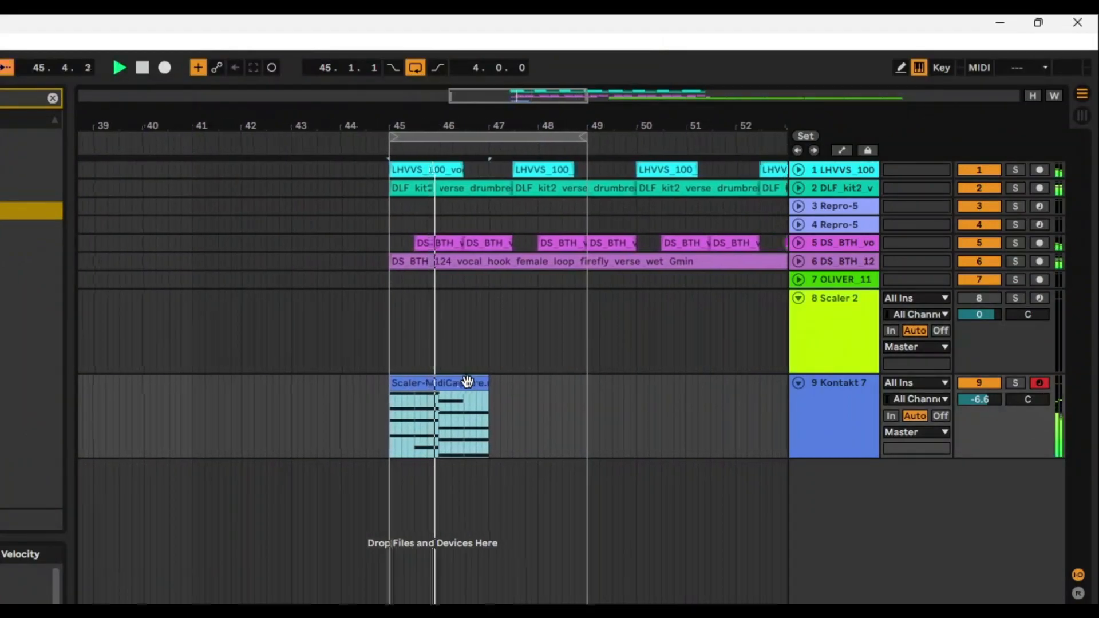
Step: Duplicate the captured chord clip once on the Kontakt 7 track and briefly solo tracks 1 and 2 in turn
key("ctrl+d")
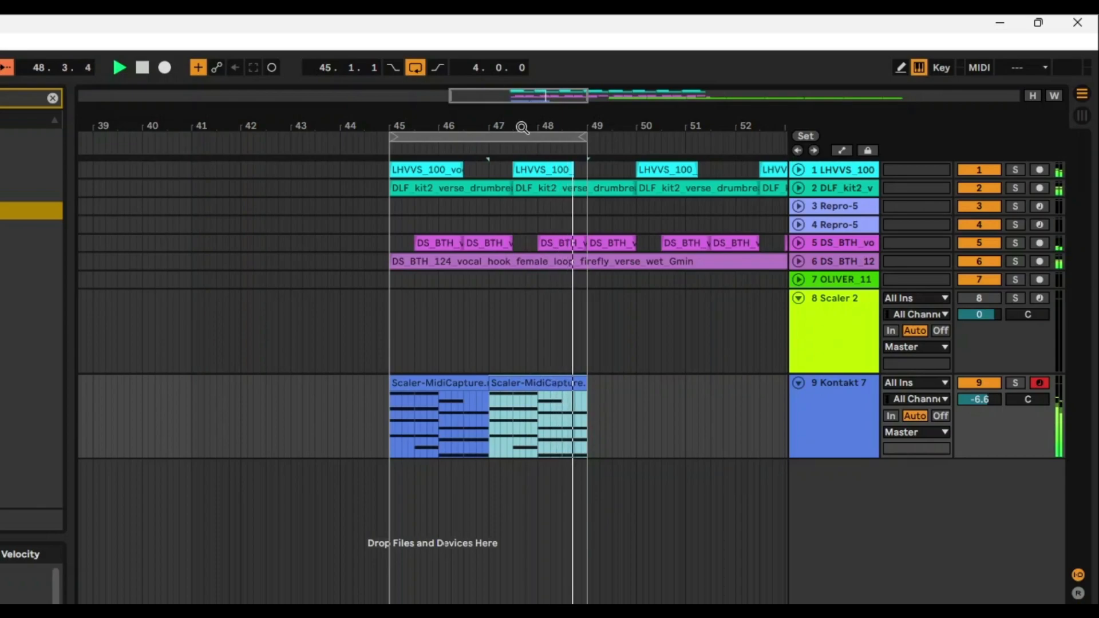
left_click(1018, 168)
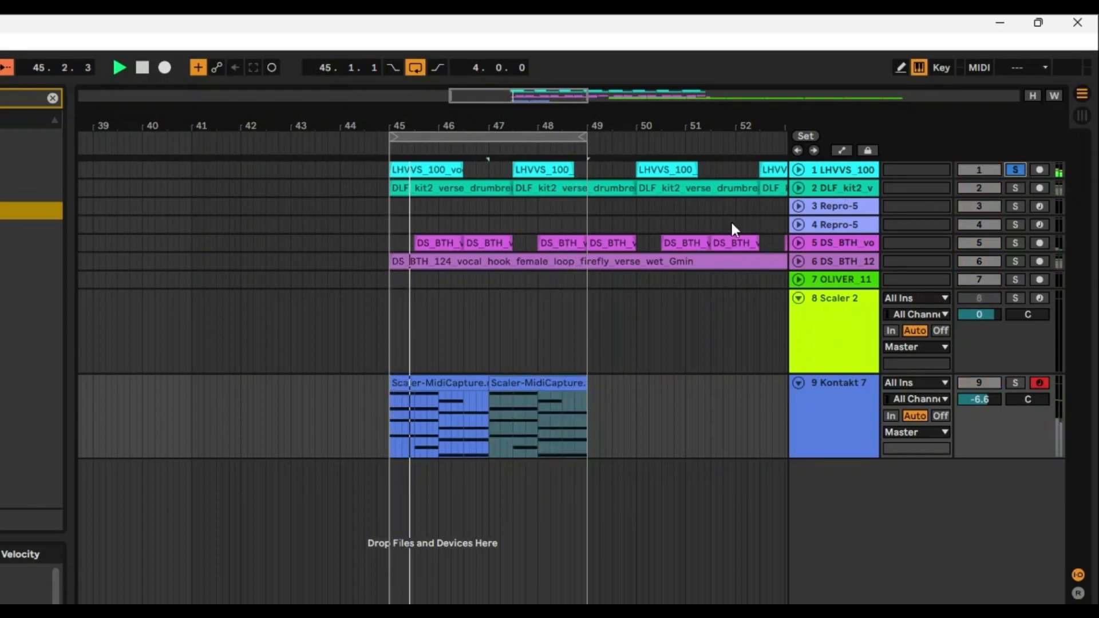
left_click(1016, 190)
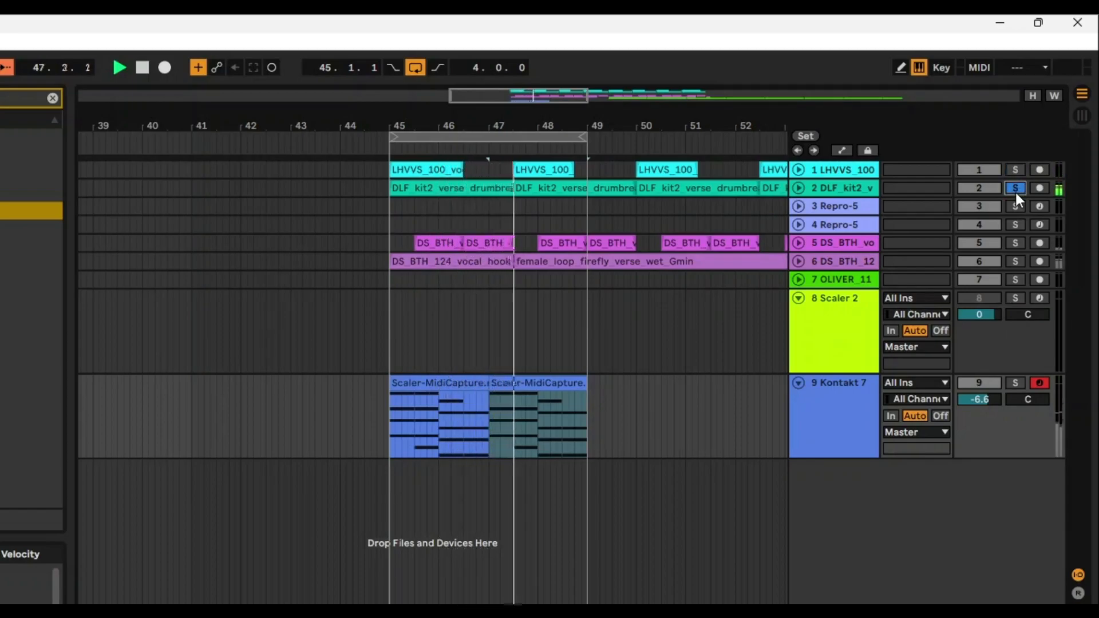
left_click(1015, 190)
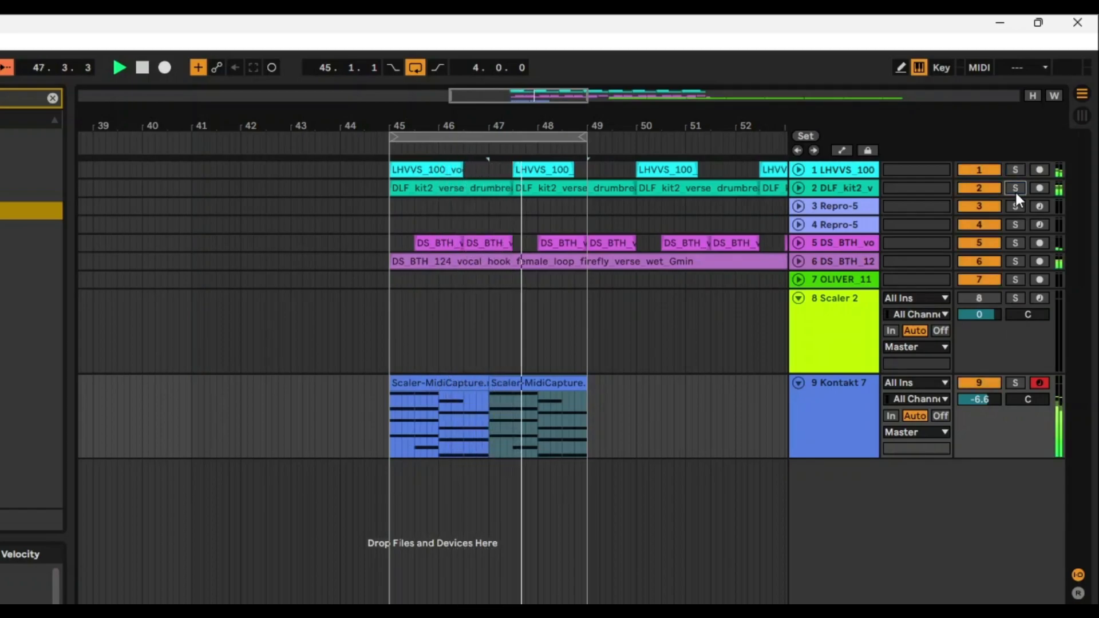
Step: Set the ValhallaVintageVerb on the vocal hook track 6 to 0.30 s decay and 22.4 % mix while soloing that track
left_click(1015, 262)
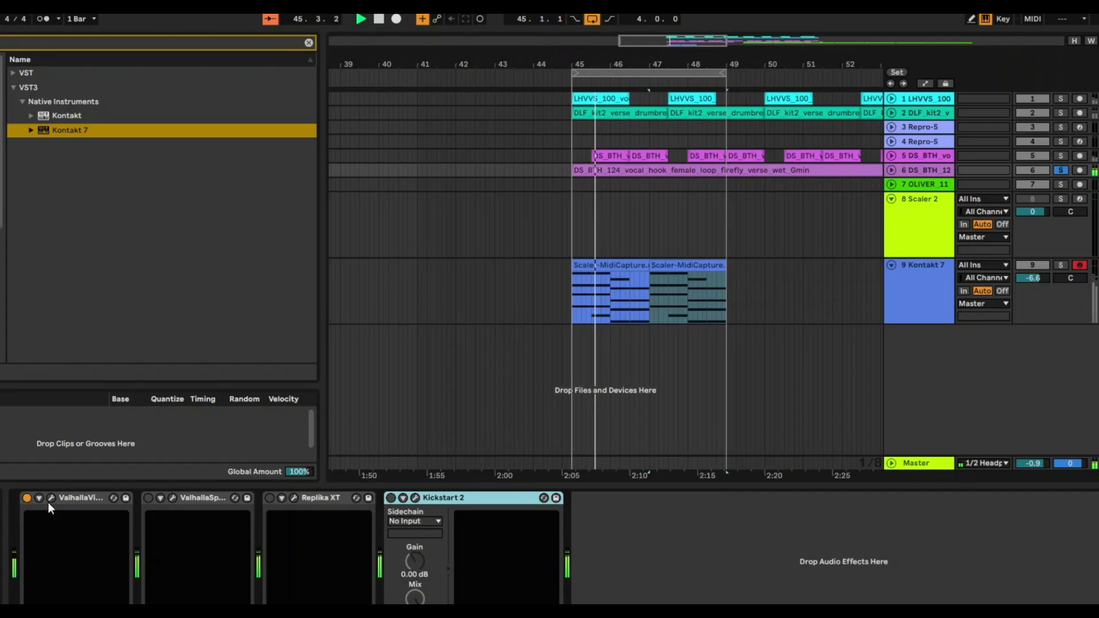
left_click(50, 497)
left_click_drag(154, 311, 142, 358)
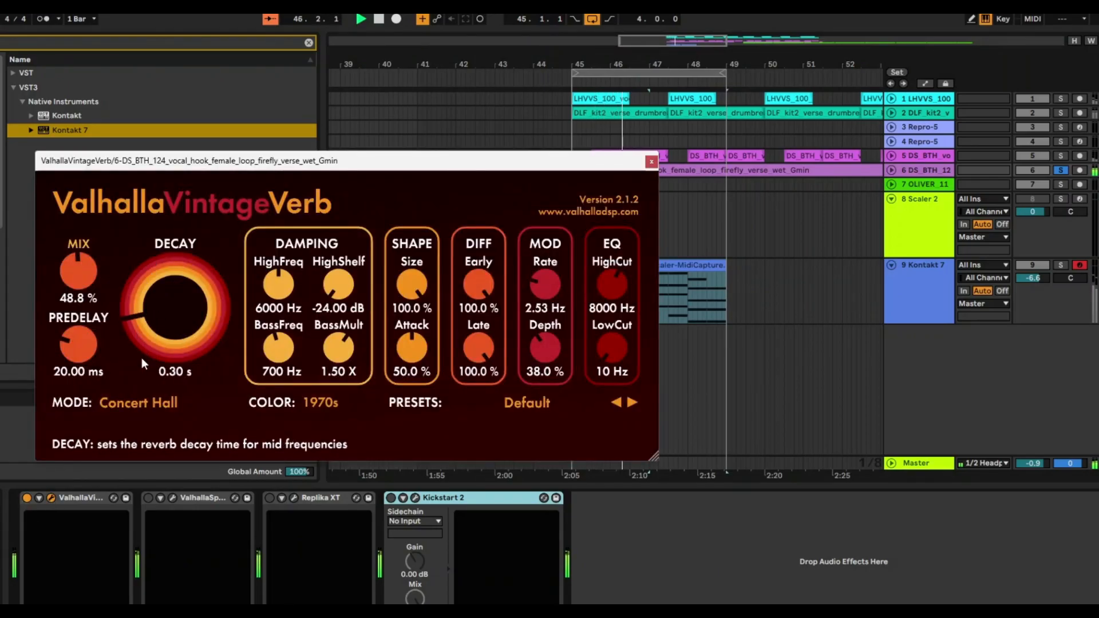
left_click_drag(80, 277, 64, 318)
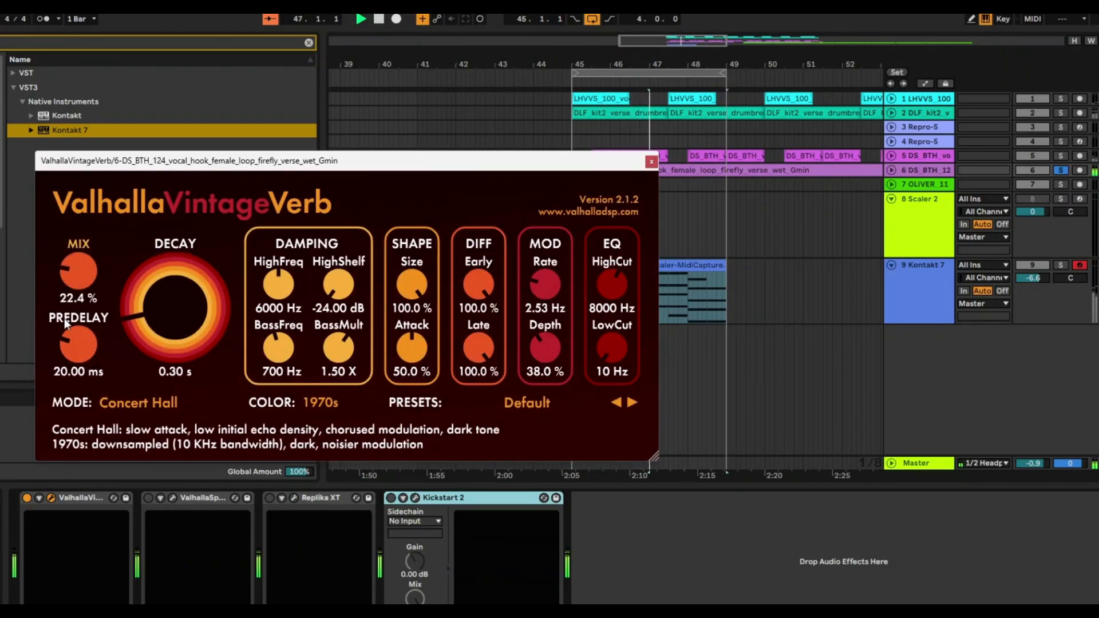
left_click(1061, 169)
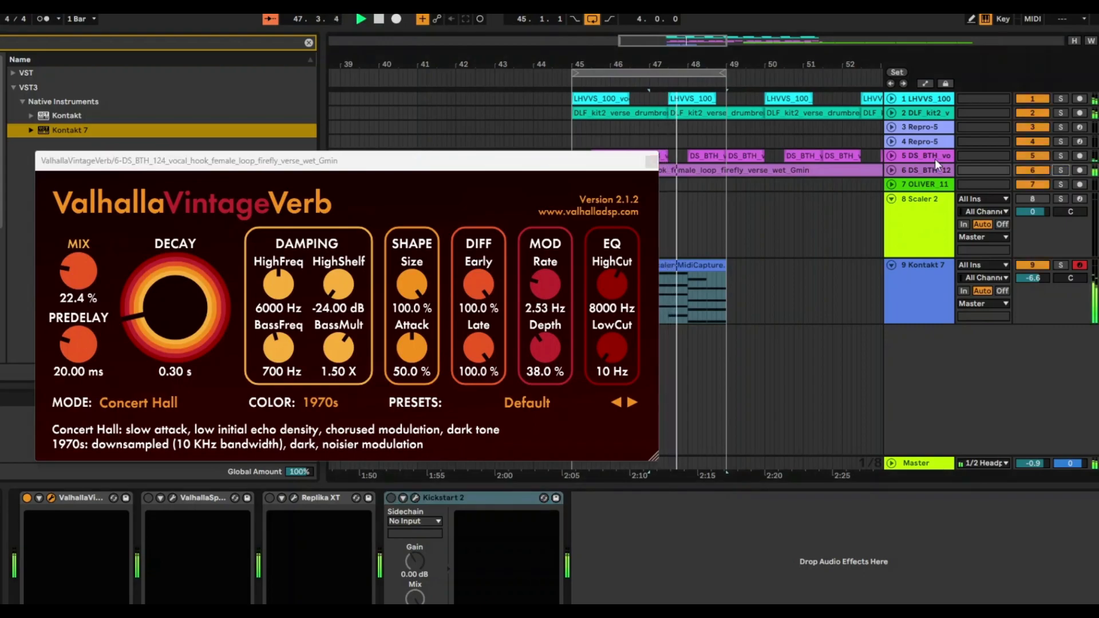
left_click(651, 161)
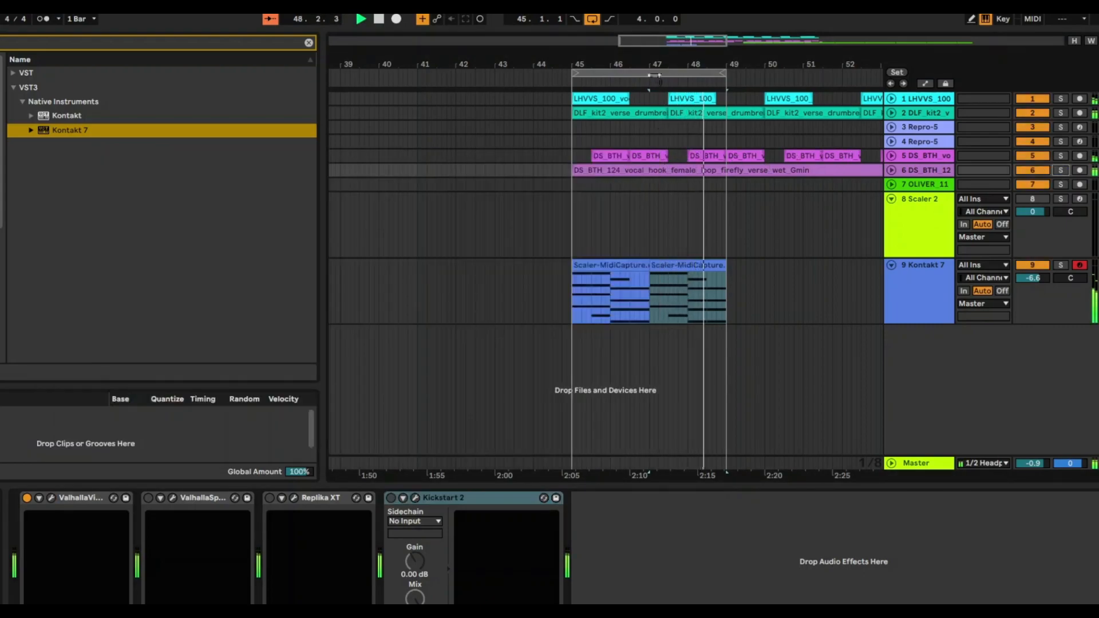
Step: Duplicate the second chord clip nine more times on the Kontakt 7 track to extend the progression along the arrangement
left_click_drag(650, 64, 536, 41)
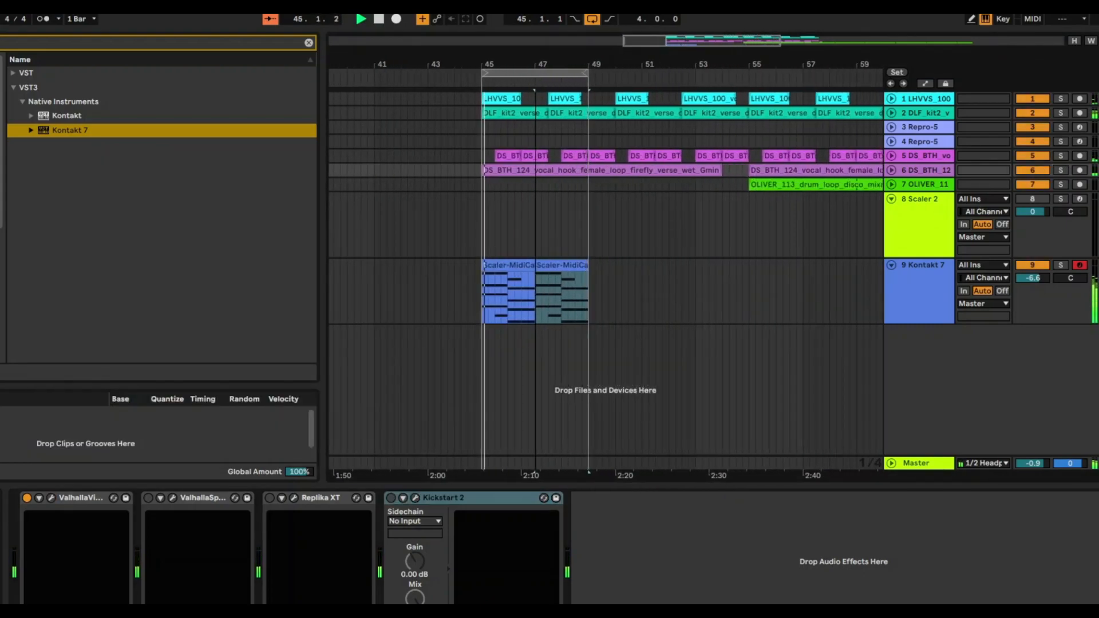
left_click(573, 264)
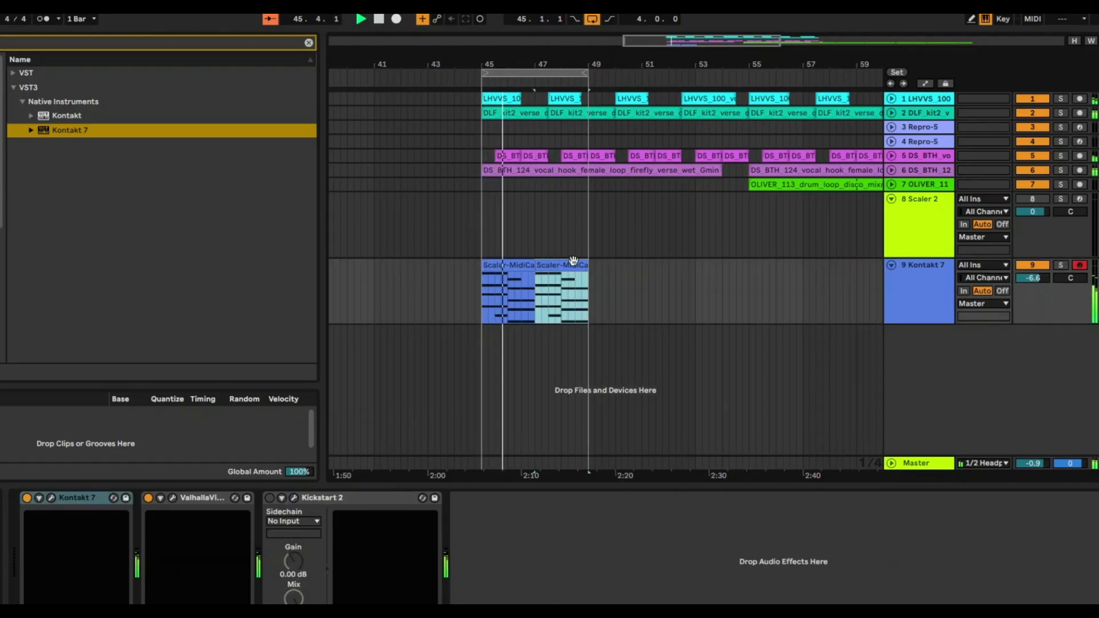
key("ctrl+d")
key("ctrl+d")
key("ctrl+d")
key("ctrl+d")
key("ctrl+d")
key("ctrl+d")
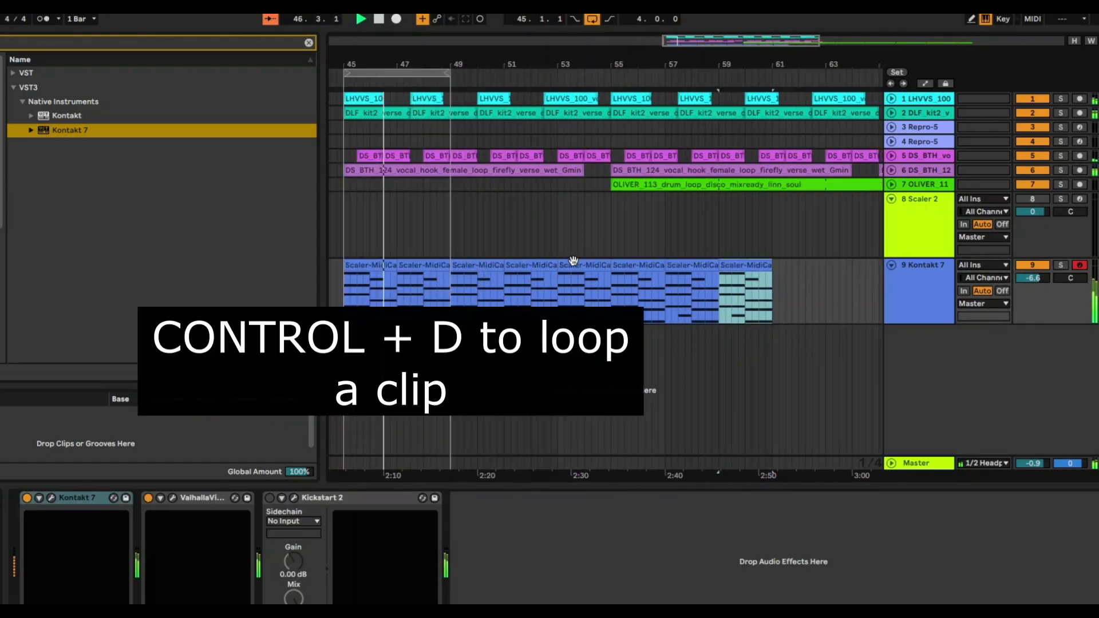
key("ctrl+d")
key("ctrl+d")
key("ctrl+d")
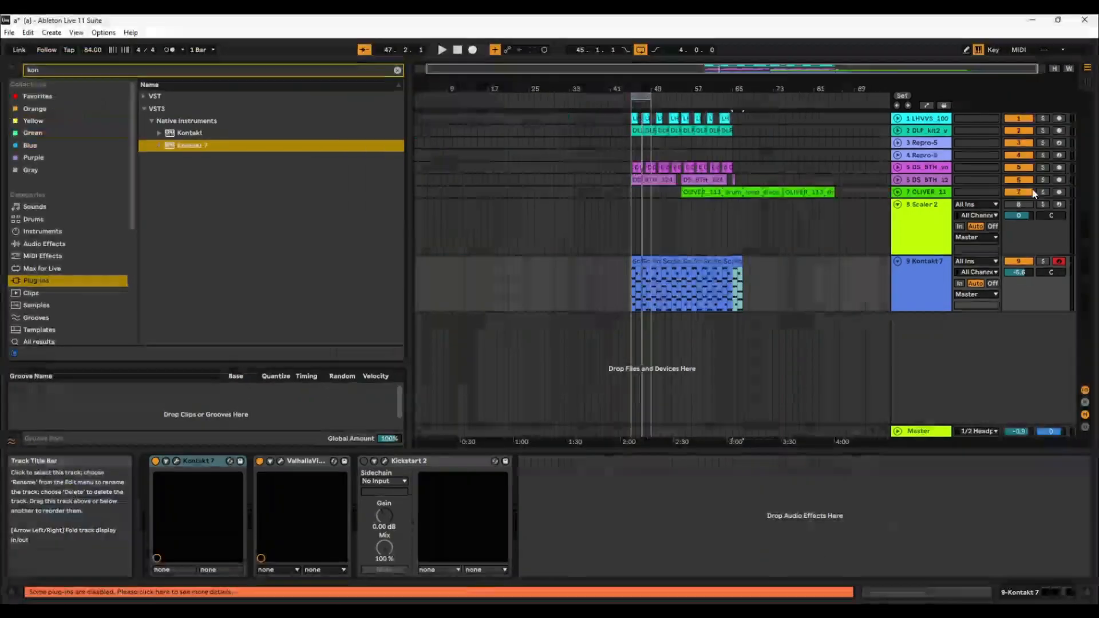
Step: Activate and solo the Scaler 2 track, enable Perform and auto-play the Lofi 7 progression
left_click(1031, 210)
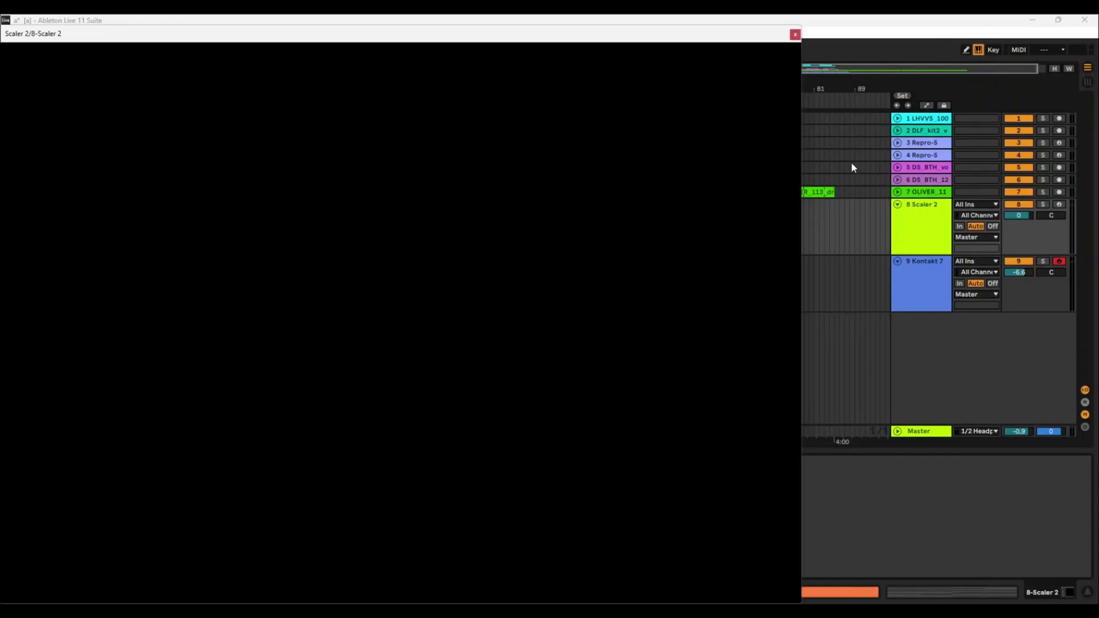
left_click(1043, 206)
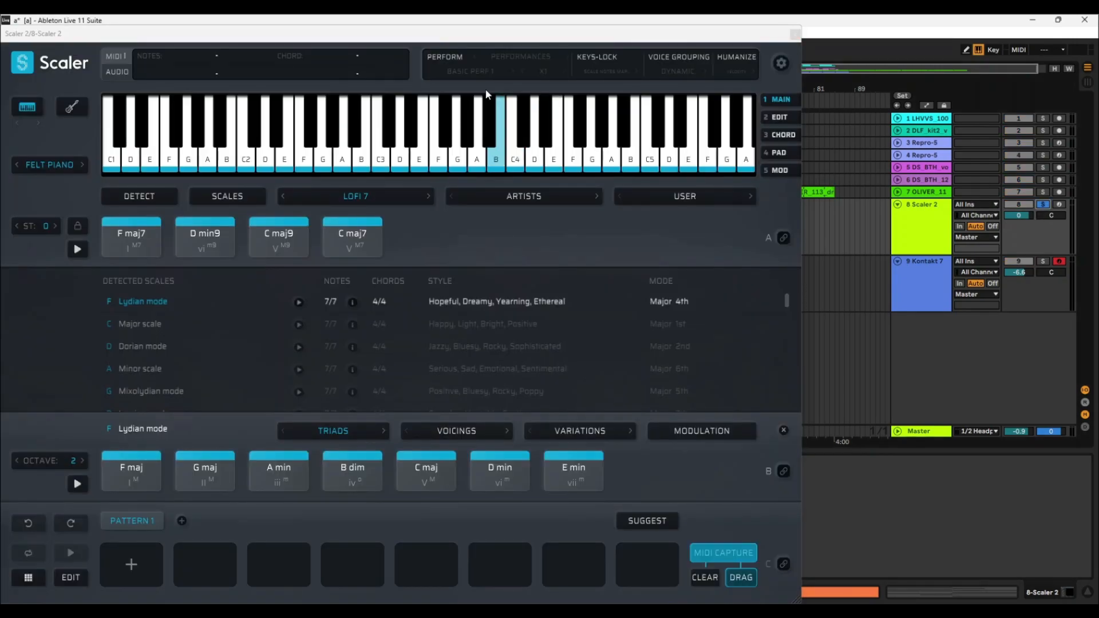
left_click(447, 57)
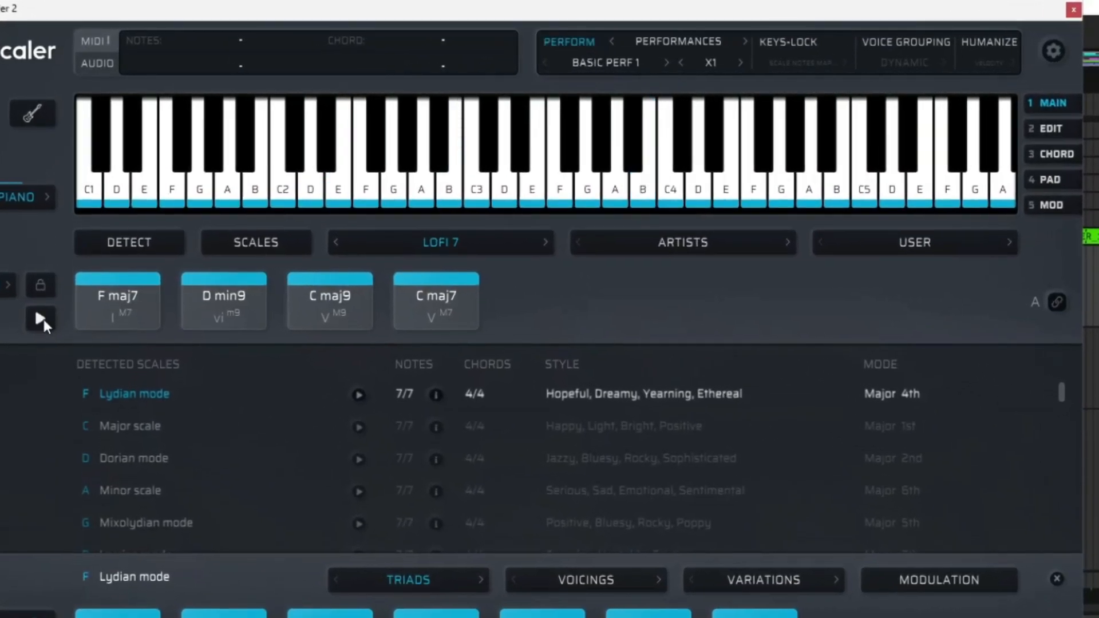
left_click(41, 319)
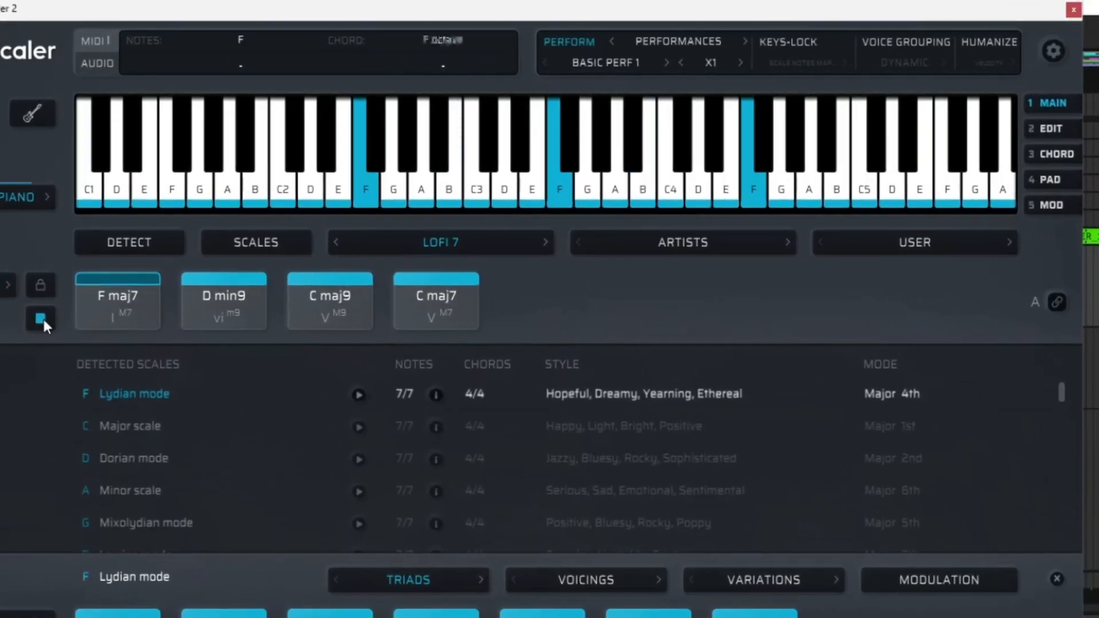
Step: Try the Largo performance from the Adagio group on the playing progression
left_click(634, 64)
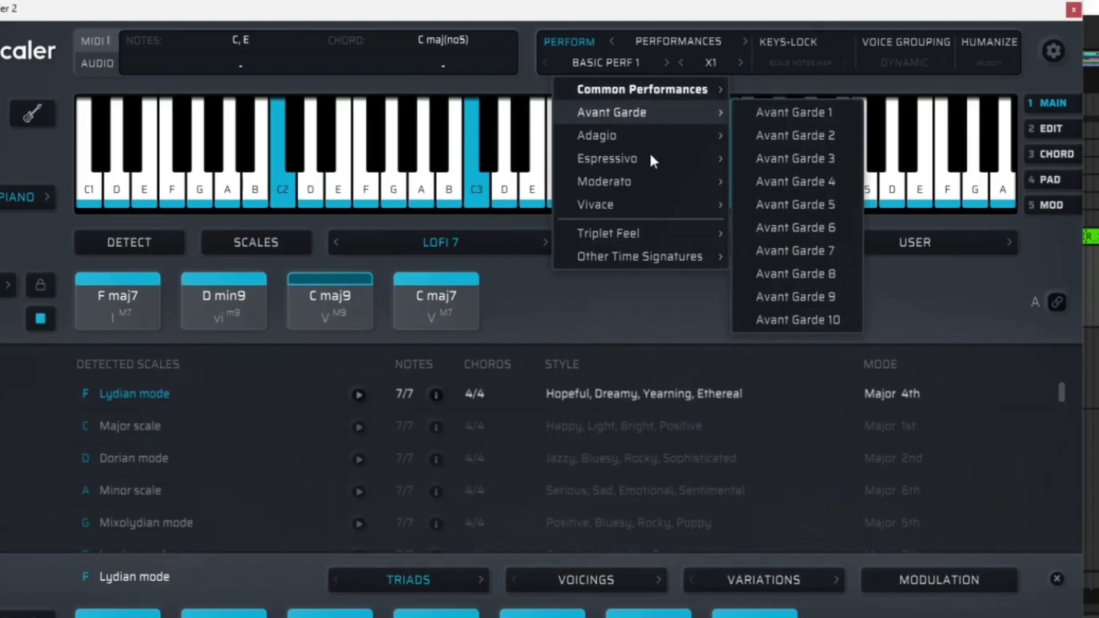
mouse_move(624, 160)
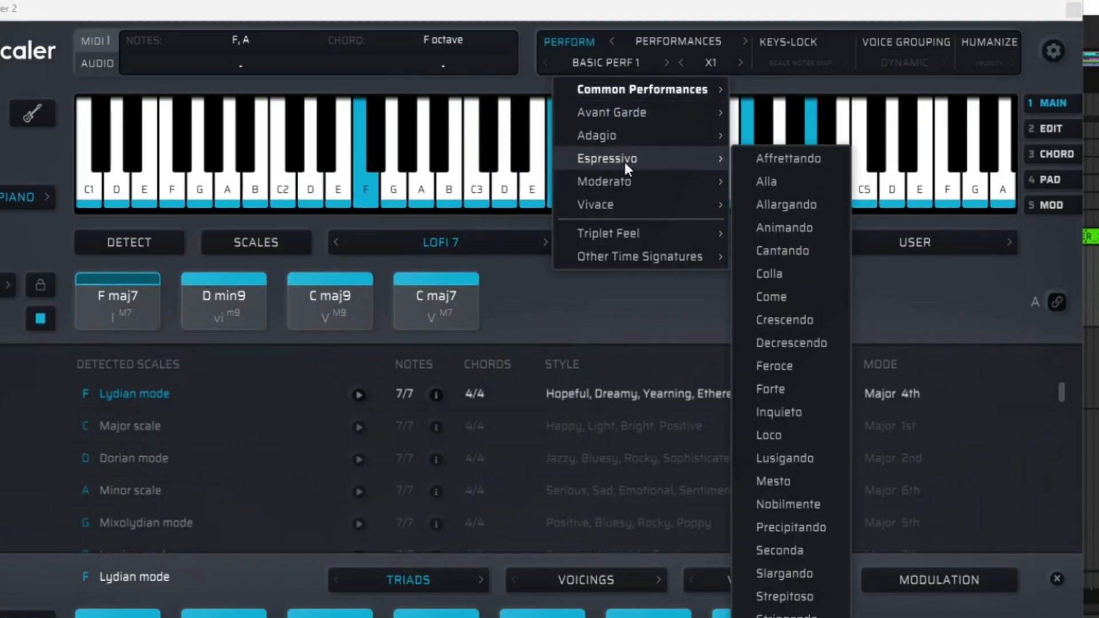
mouse_move(669, 136)
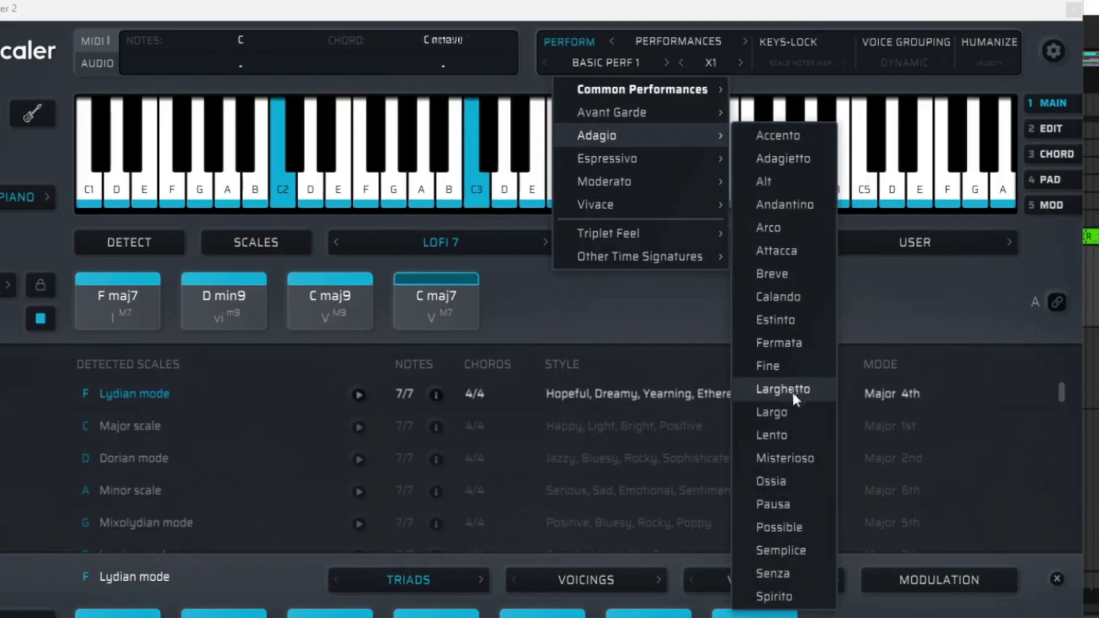
left_click(772, 412)
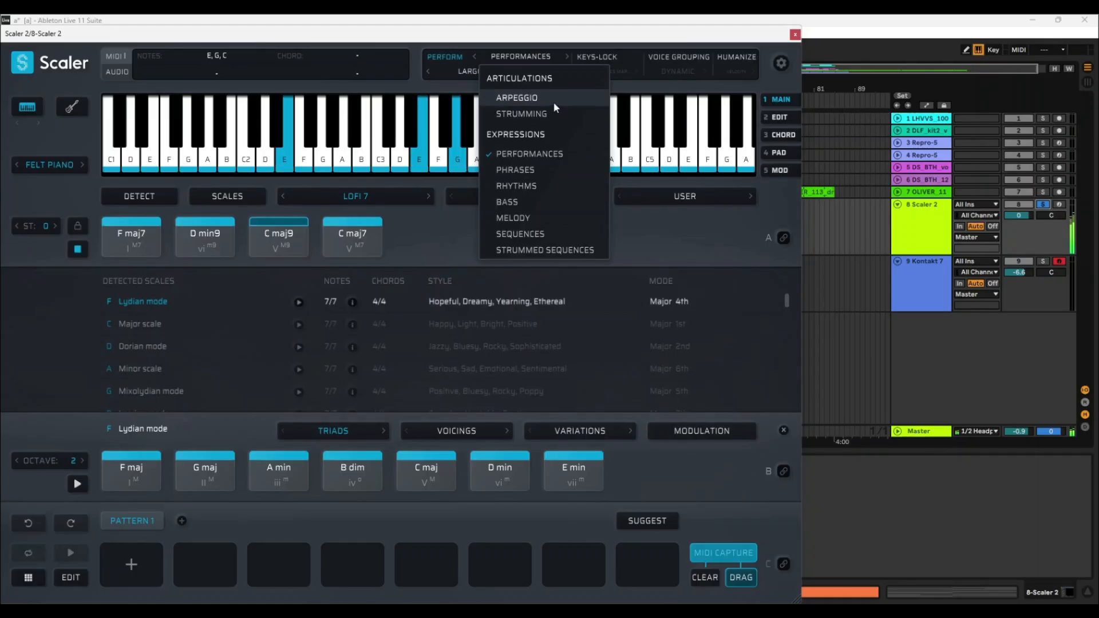
Step: Switch Perform to Arpeggio, clear the old capture and record the Lofi 7 progression with MIDI Capture using Up at 1/8
left_click(554, 102)
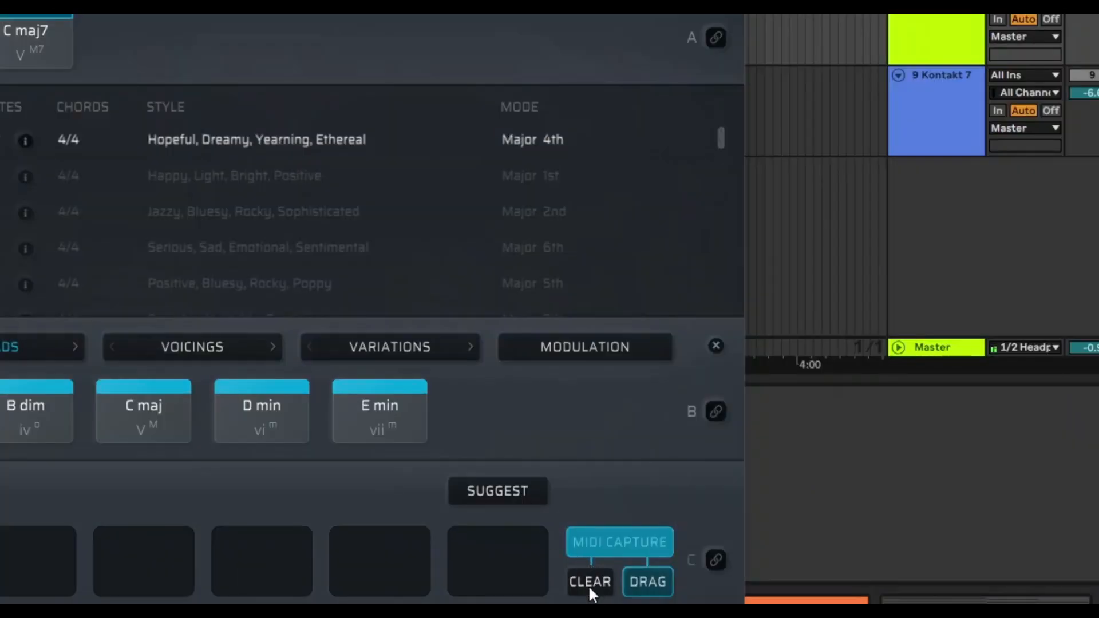
left_click(589, 582)
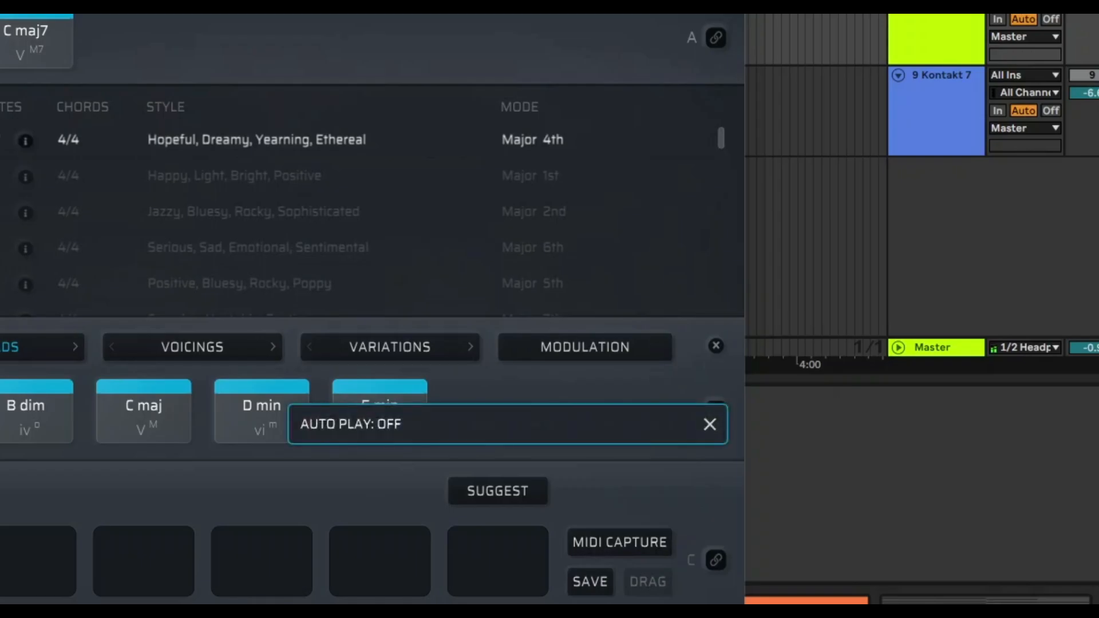
left_click(609, 541)
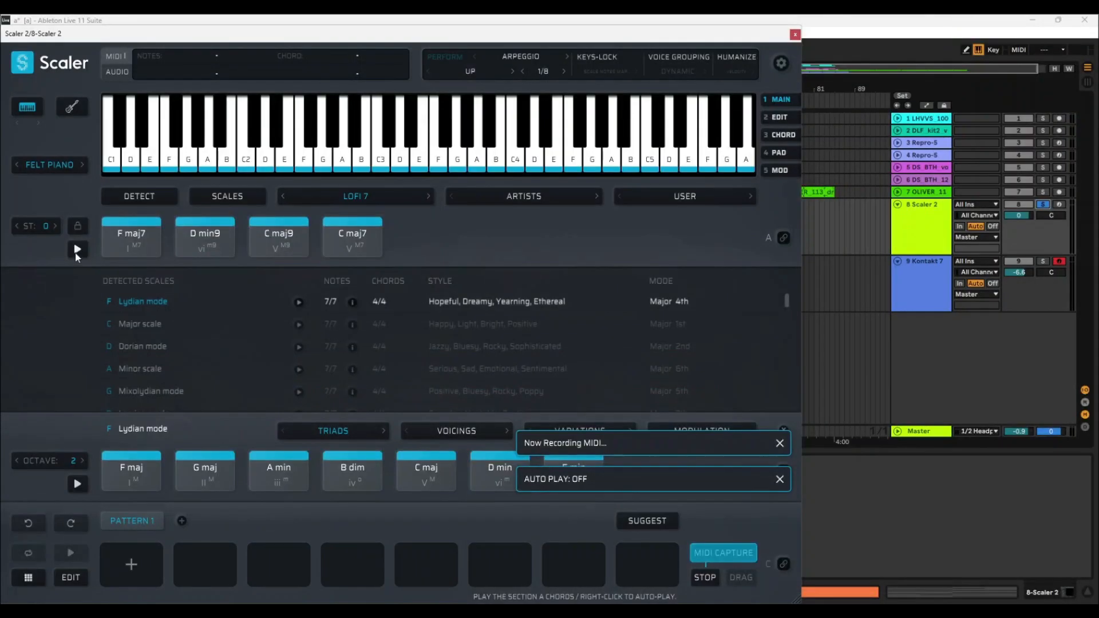
left_click(79, 247)
left_click(77, 250)
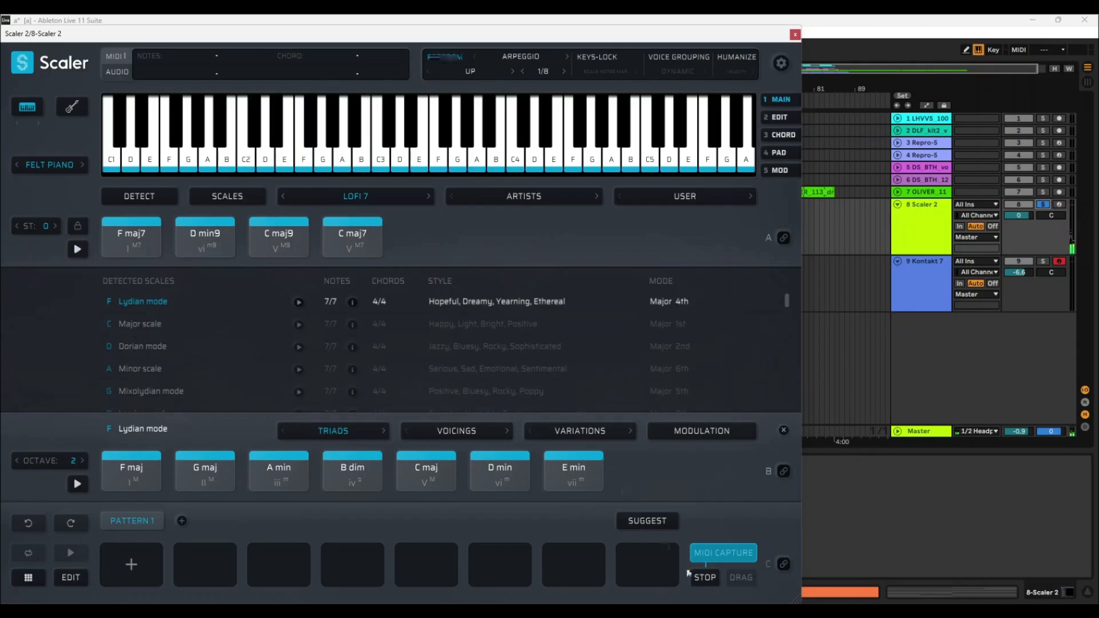
left_click(705, 579)
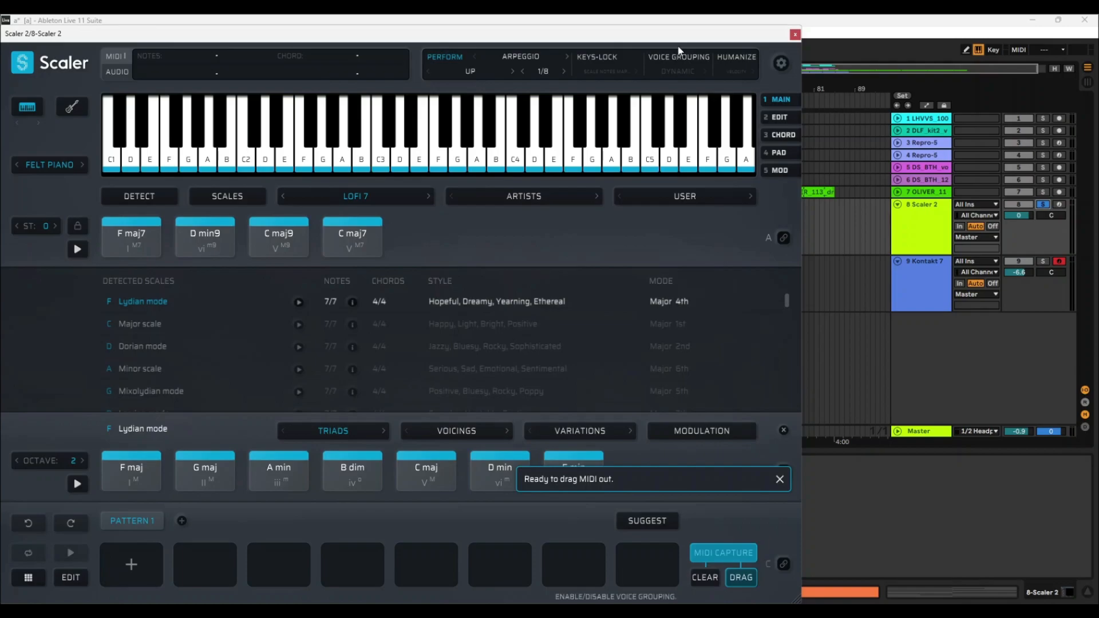
Step: Place the captured arpeggio MIDI clip in the arrangement at bar 45, below the first Kontakt 7 track
left_click_drag(681, 40, 315, 29)
left_click_drag(375, 567, 632, 324)
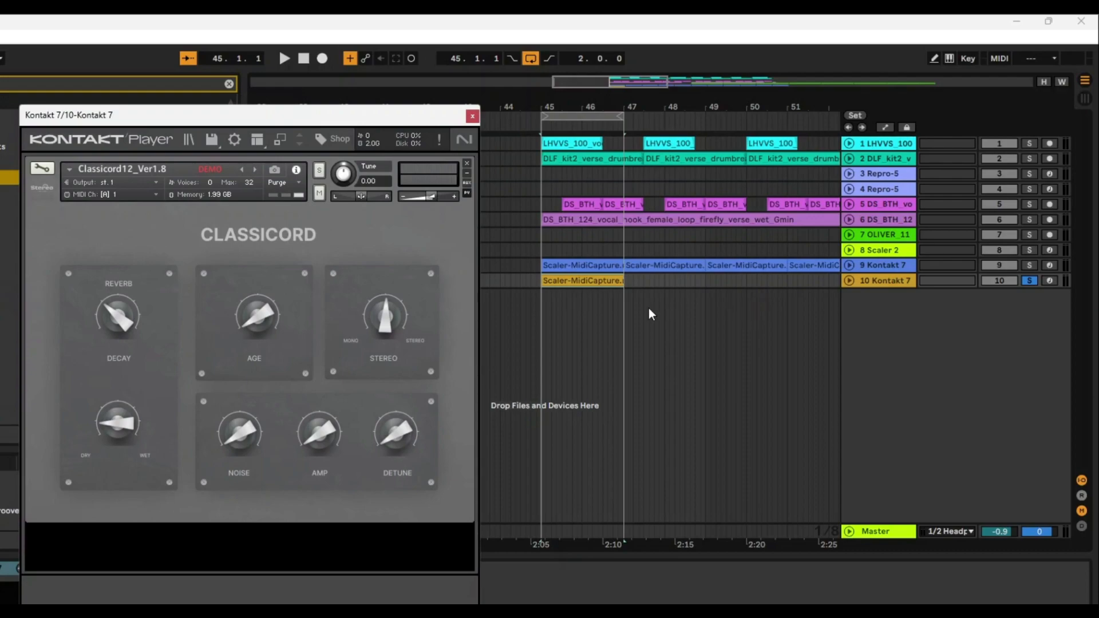
Step: Adjust the Classicord's reverb, age, noise and detune on track 10 during playback and lower the track volume to about -8 dB
key("space")
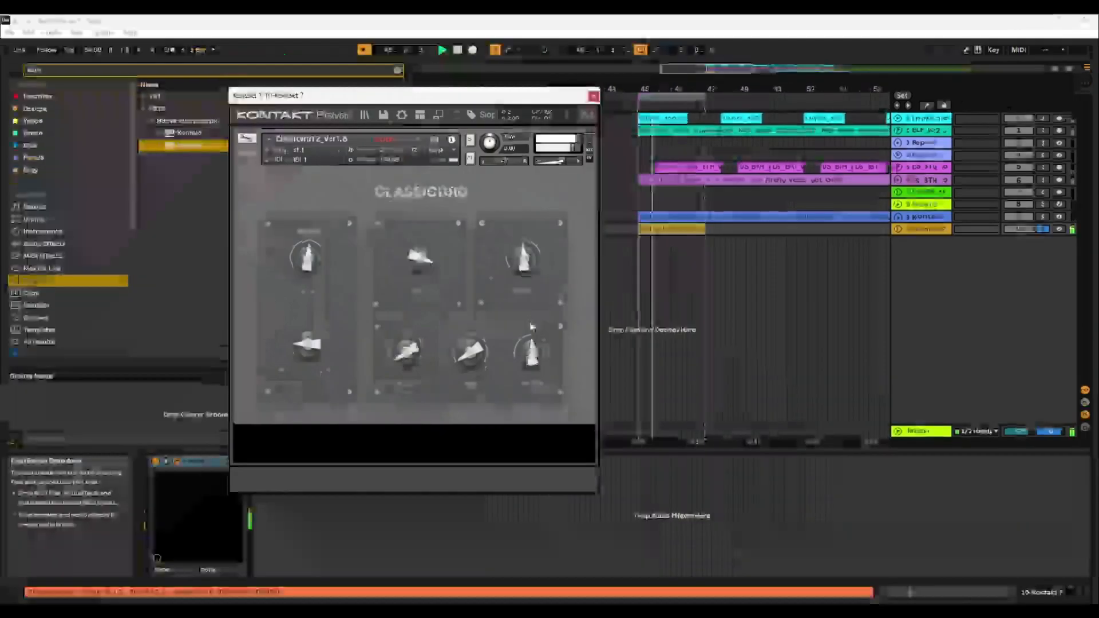
left_click_drag(414, 353, 414, 344)
left_click_drag(311, 347, 311, 326)
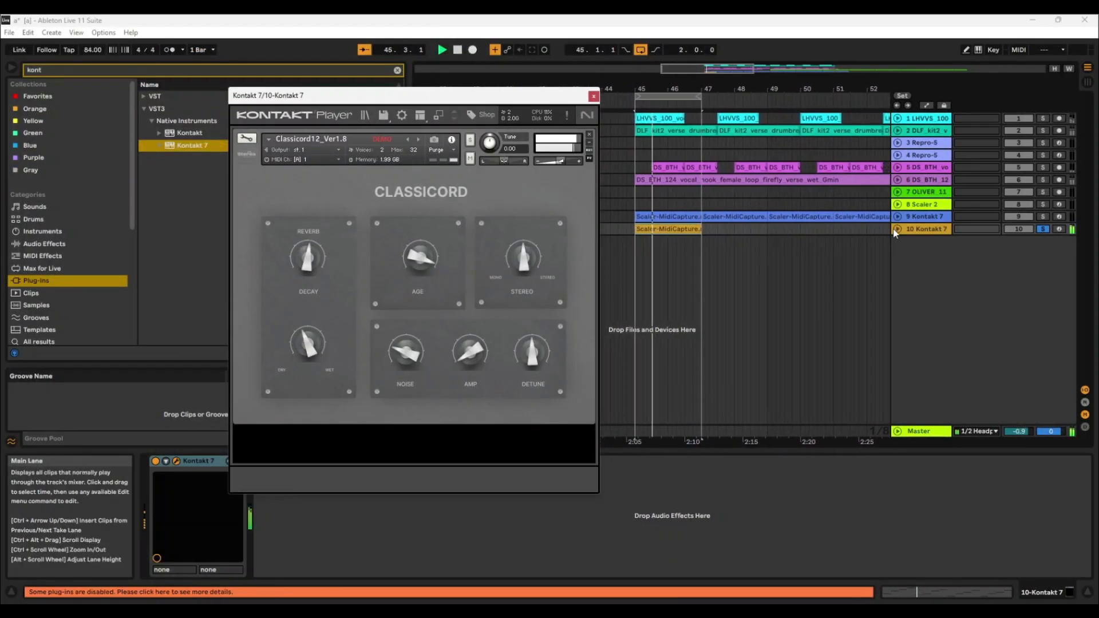
left_click(897, 228)
left_click_drag(1017, 242, 1017, 266)
left_click(593, 96)
key("space")
Step: Open the arpeggio clip in an enlarged note editor and set the note at 1.2.3 to A2 and the one at 1.4.3 to C3
left_click(635, 231)
double_click(634, 231)
left_click_drag(575, 451, 571, 215)
key("space")
left_click(583, 355)
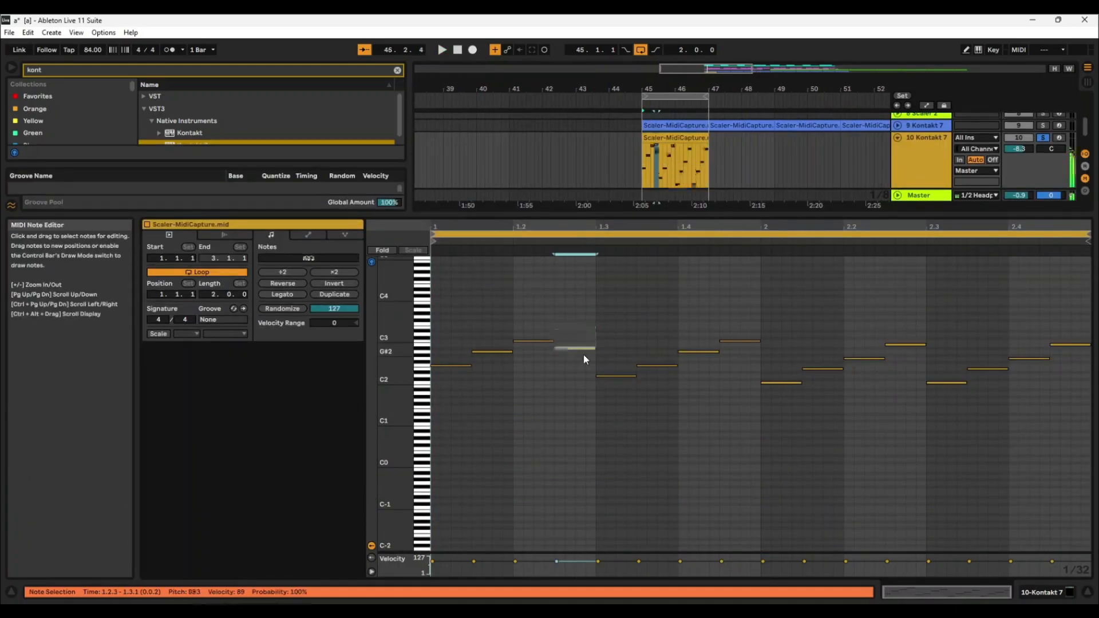
left_click(745, 345)
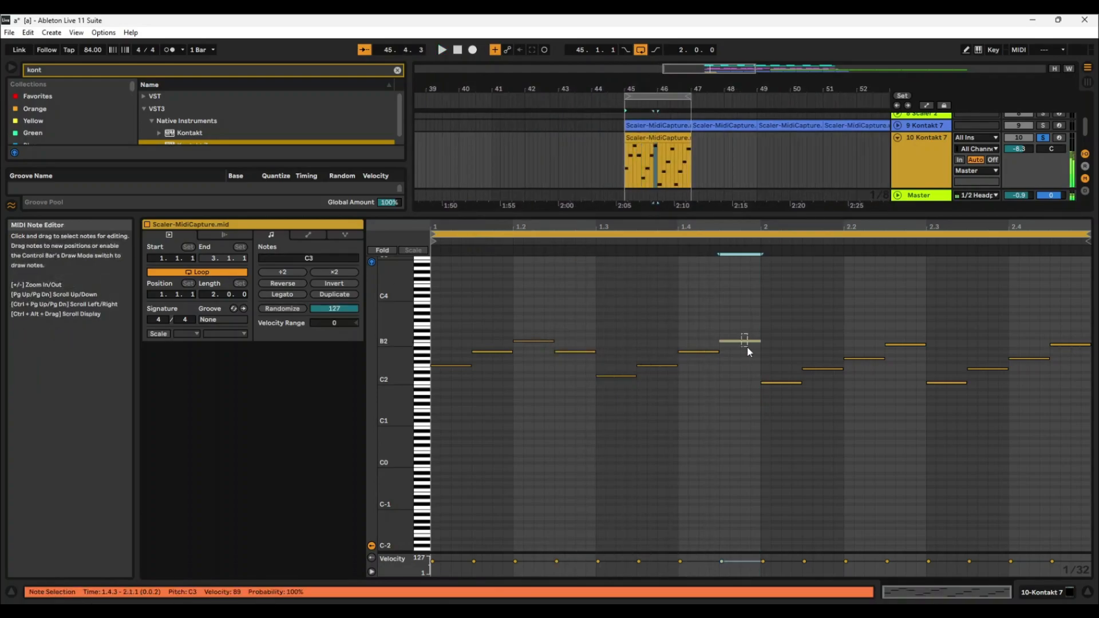
key("Up")
Step: Deactivate the arpeggio notes at 1.1.3, 1.4, 2.2.3 and 2.3.3, playing the clip between edits to check it
left_click(641, 242)
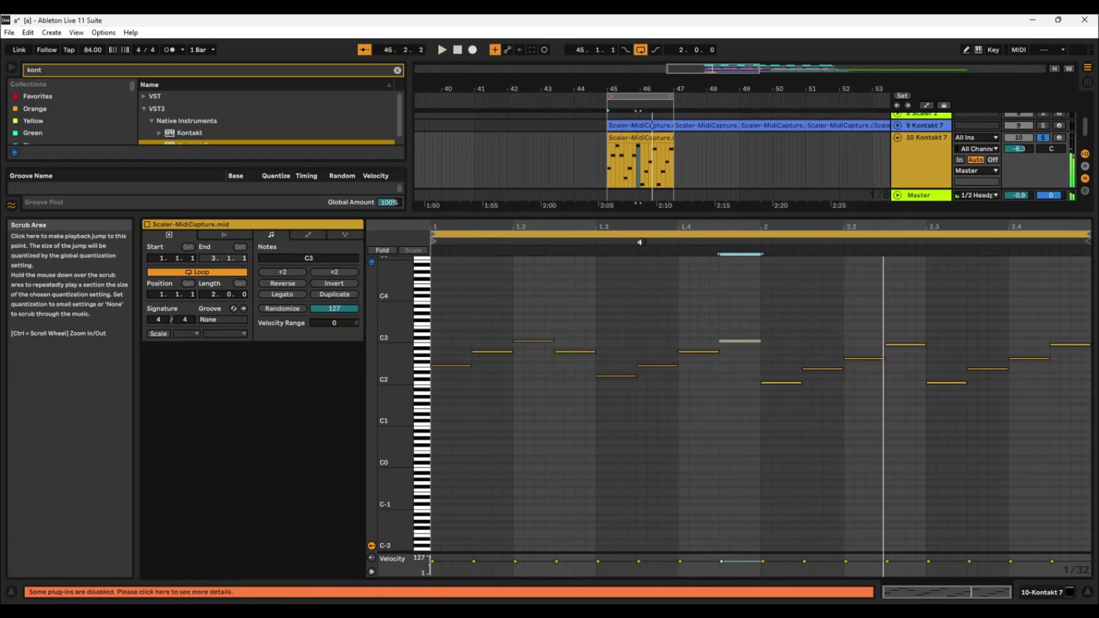
key("space")
left_click(911, 345)
key("space")
key("space")
left_click(493, 352)
key("0")
left_click(696, 352)
key("0")
key("space")
key("space")
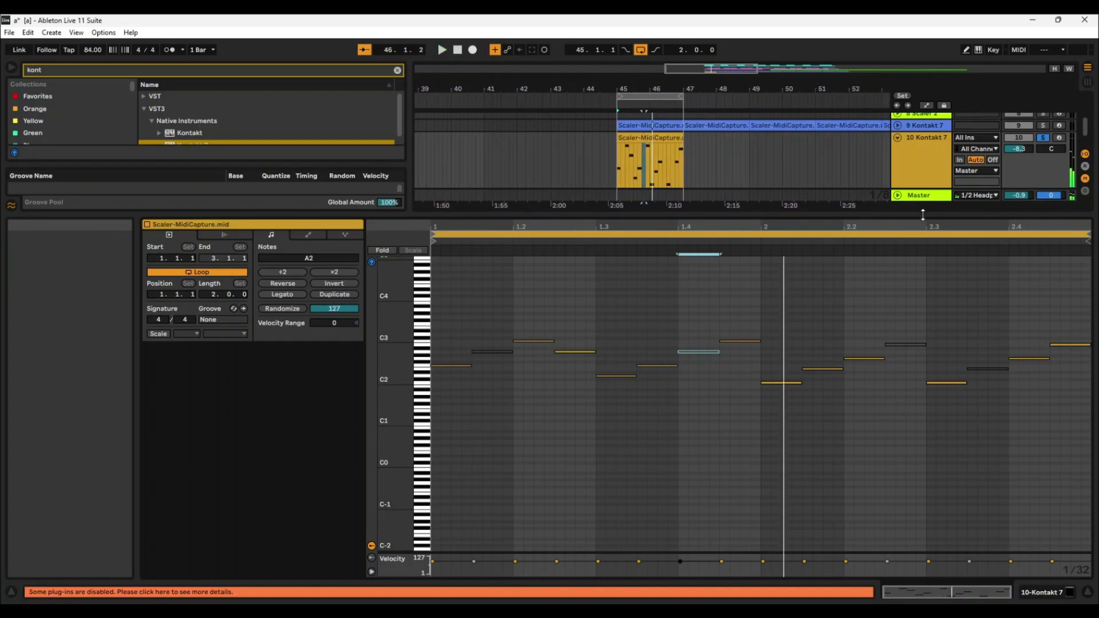
Step: Shrink the note editor to show all tracks, select Kontakt 7 track 9 and play the full arrangement without solo
left_click_drag(922, 215, 930, 352)
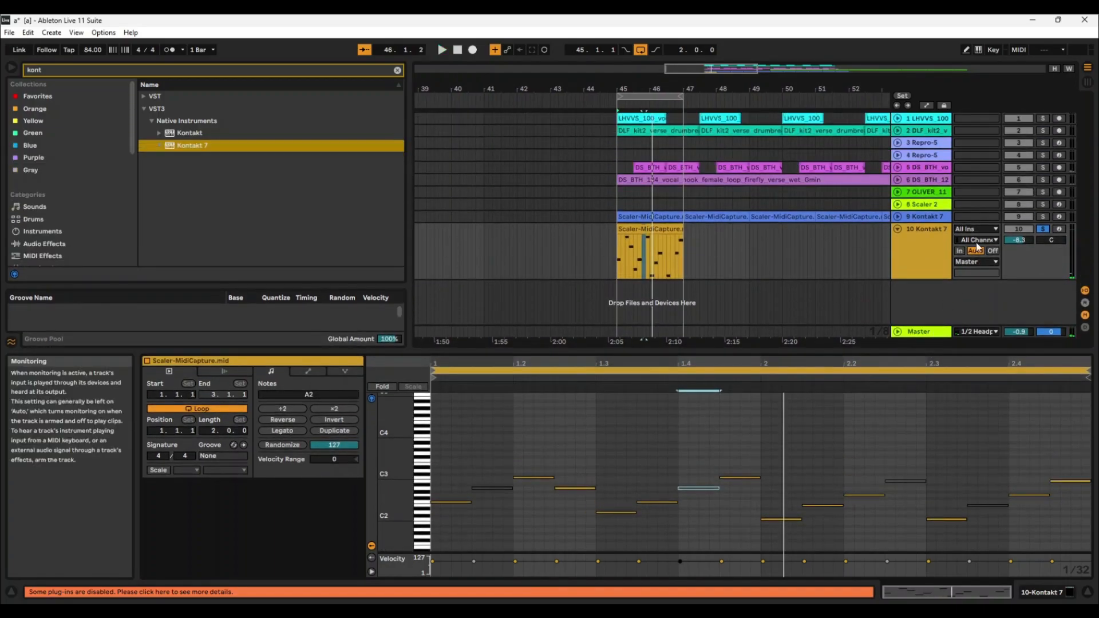
left_click(907, 219)
key("space")
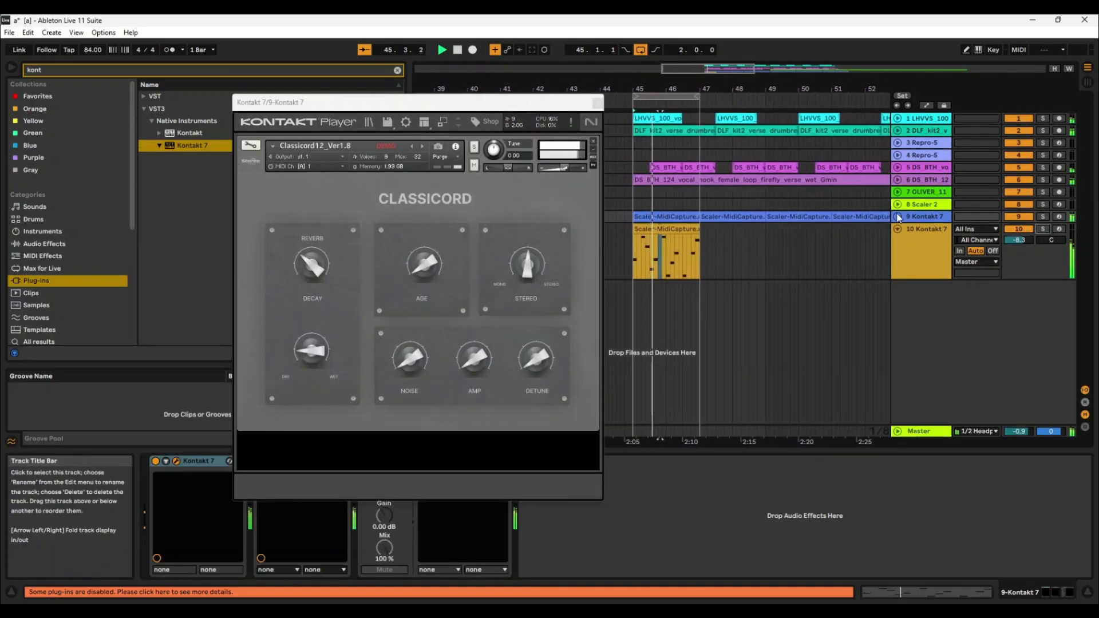
Step: Close the Classicord window, unfold track 9, and set track 10's volume to -11.8 dB and its pan to 15L
left_click(598, 102)
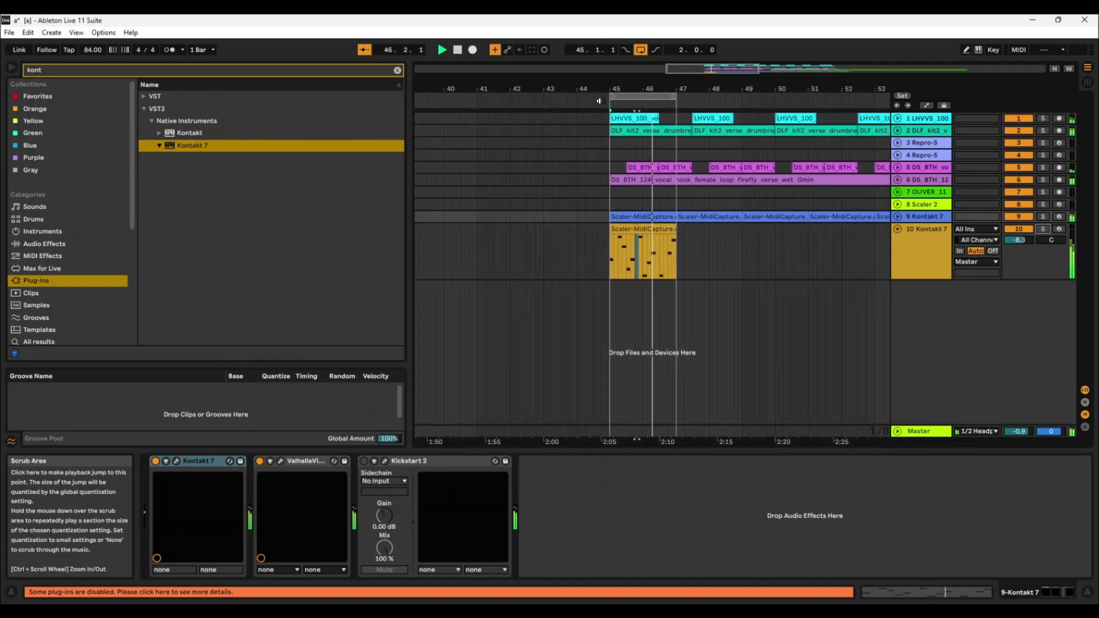
left_click(897, 217)
left_click_drag(1018, 284, 1052, 275)
left_click_drag(640, 89, 538, 75)
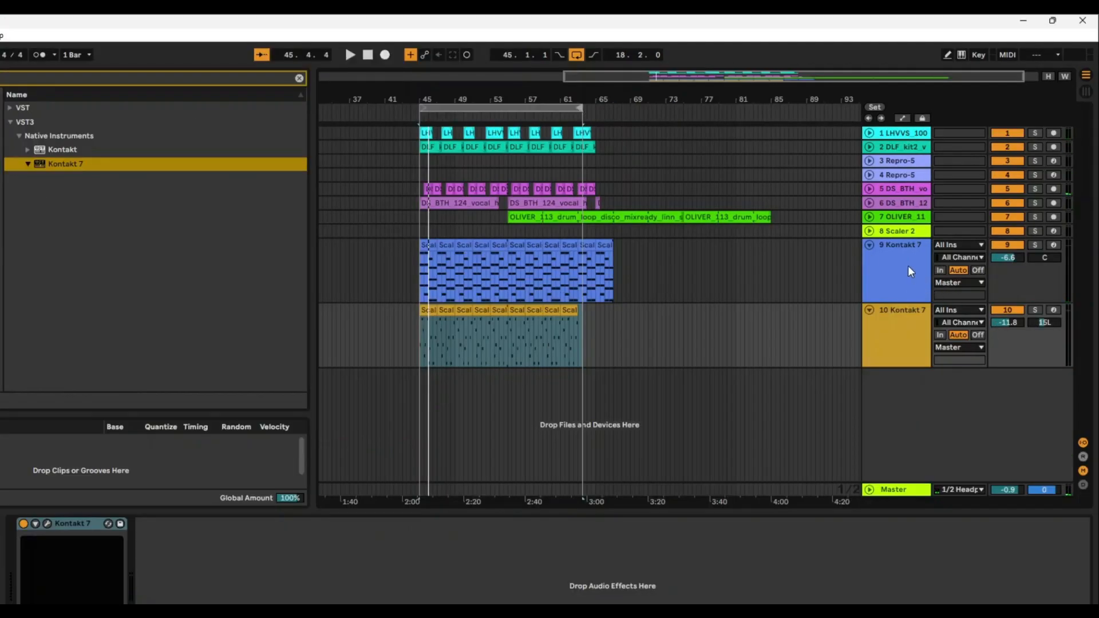
Step: Insert a MIDI track below Kontakt 7 track 9 and copy all of track 9's chord clips onto it at the same position
right_click(910, 268)
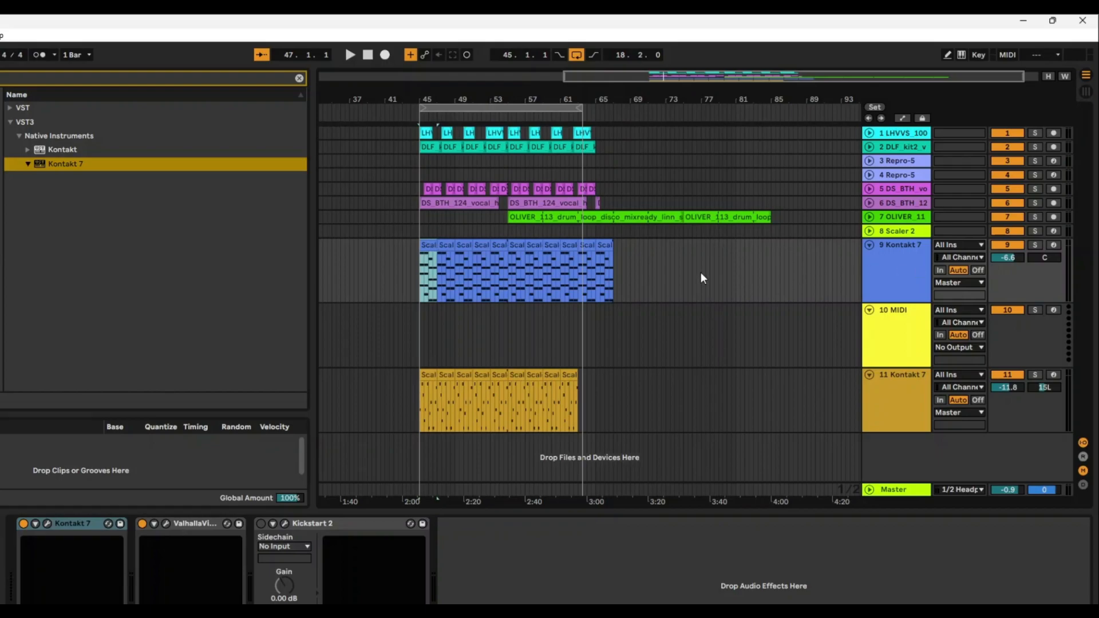
left_click_drag(701, 273, 349, 264)
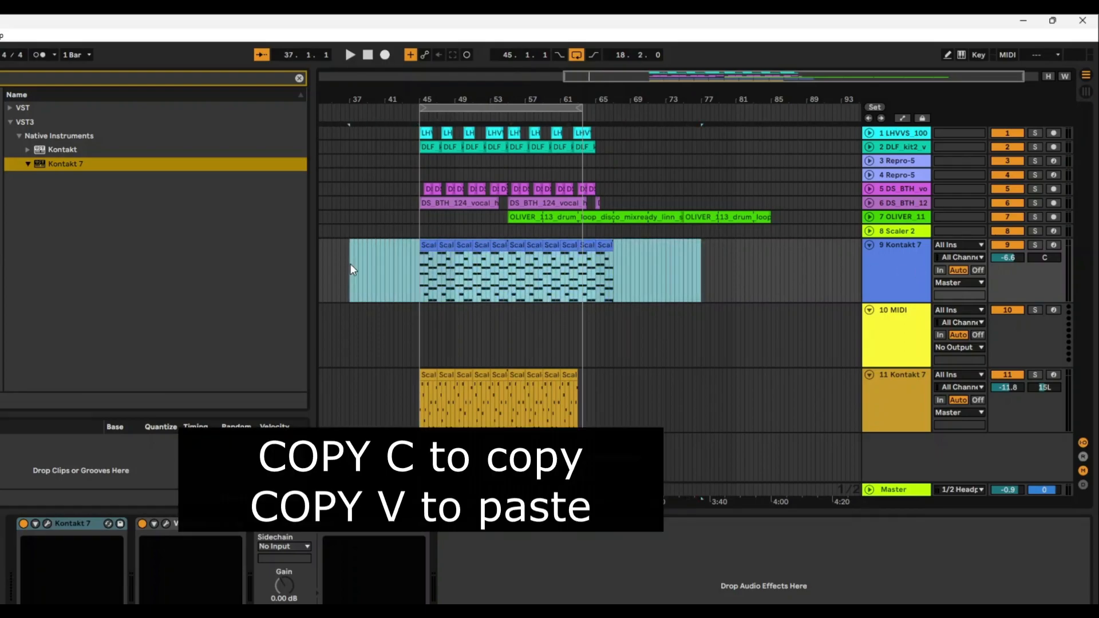
key("ctrl+c")
key("Down")
key("ctrl+v")
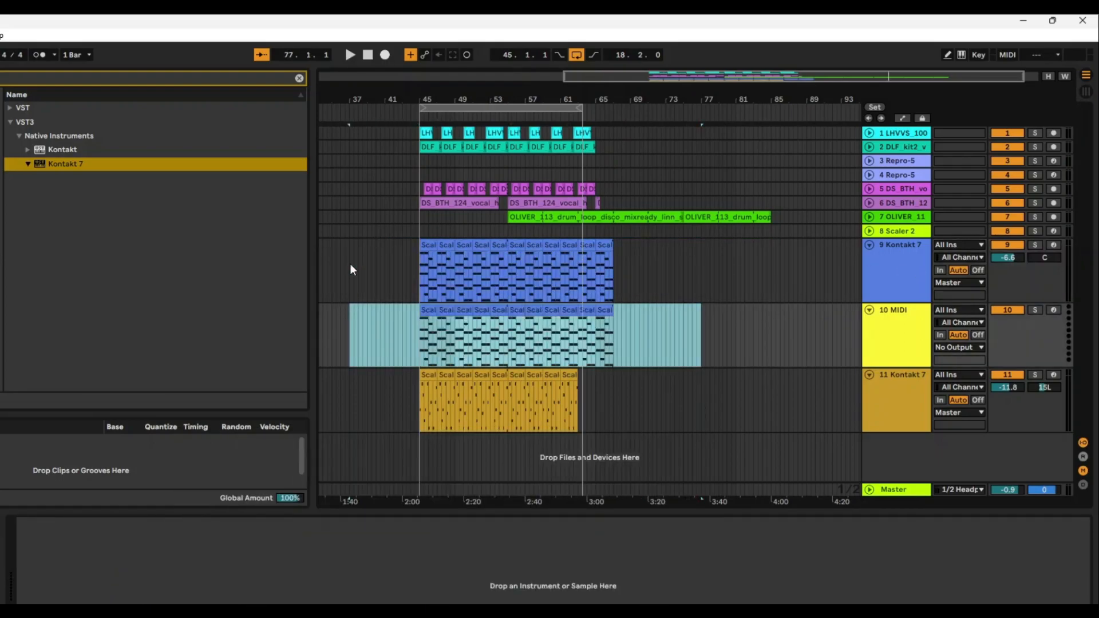
Step: Open the first copied chord clip in folded note view and delete its upper notes, keeping only the bass notes F2, D2 and C2
double_click(428, 312)
left_click(449, 527)
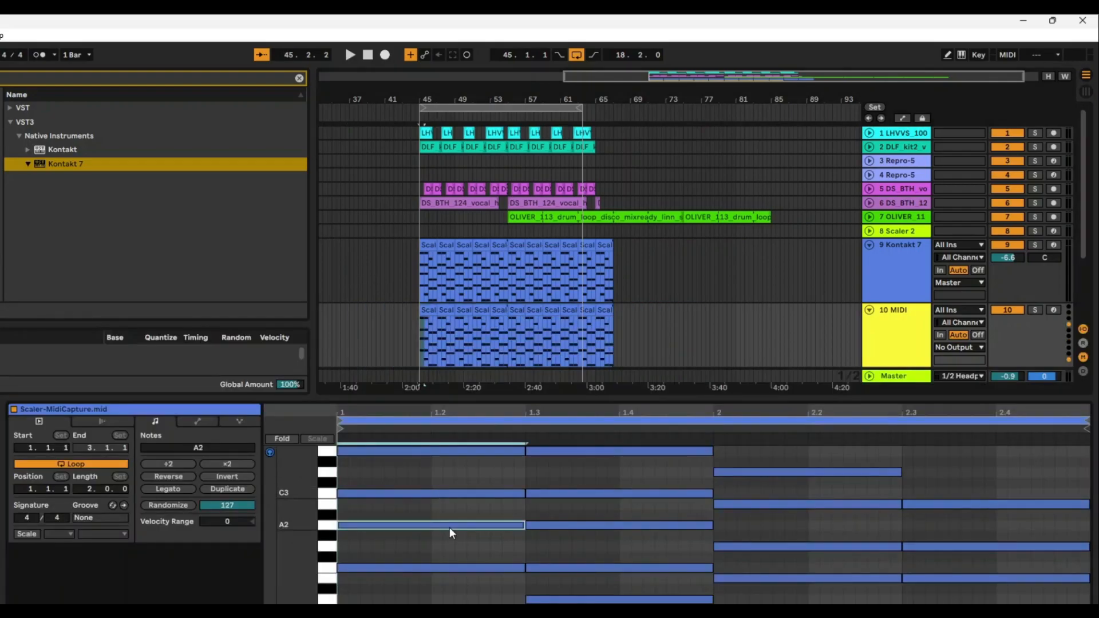
left_click_drag(458, 538, 436, 408)
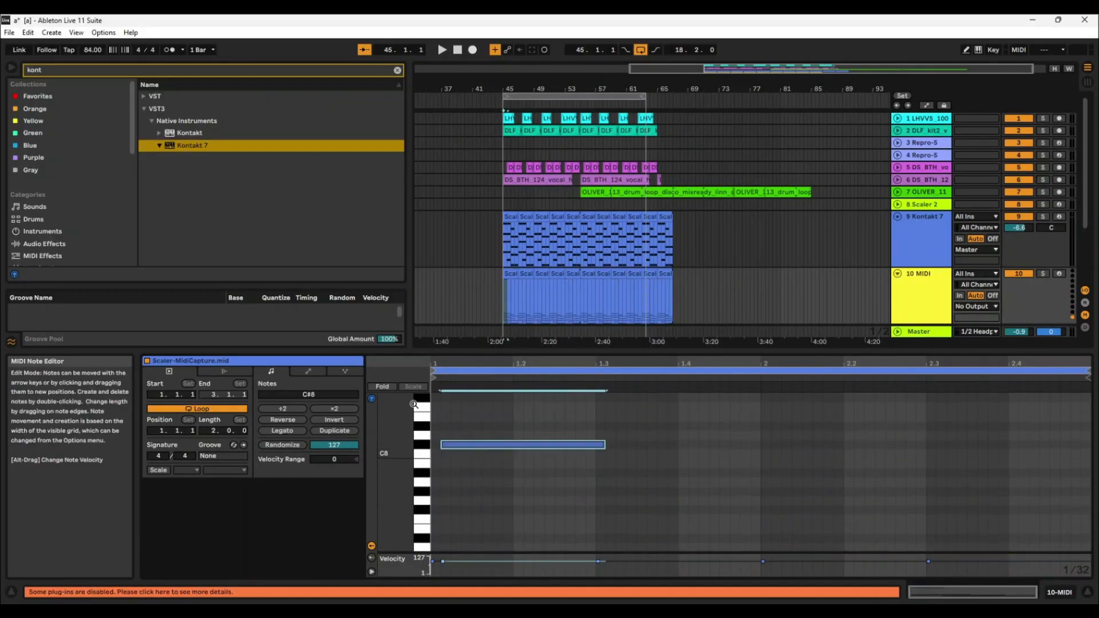
left_click(382, 387)
left_click_drag(437, 399, 994, 506)
key("Delete")
left_click_drag(743, 470, 945, 518)
key("Delete")
key("space")
key("space")
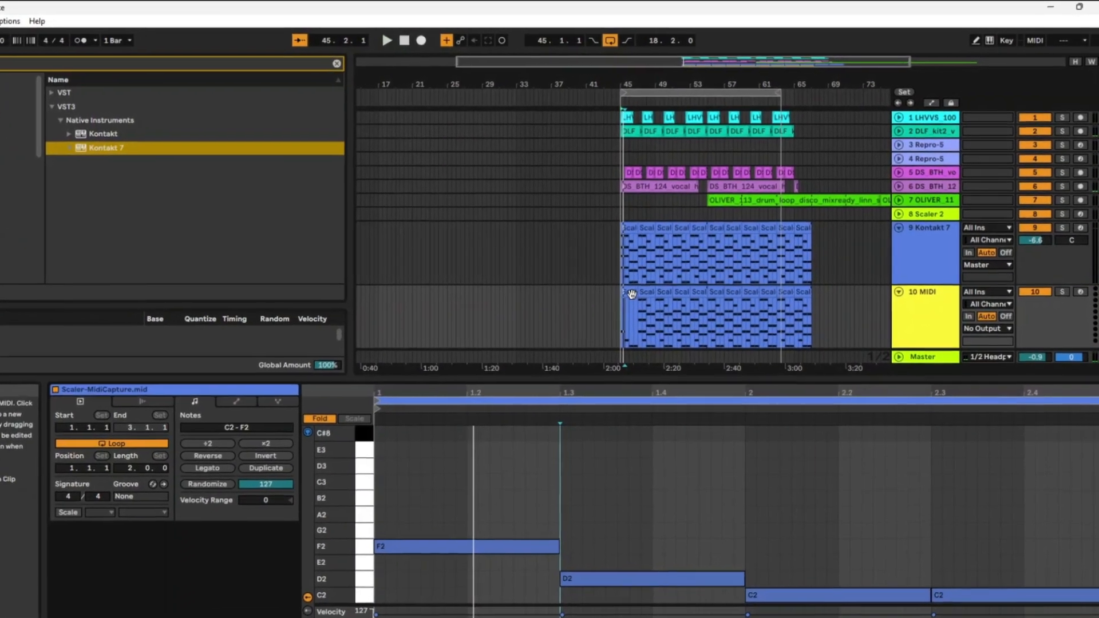
Step: Move the bass clip to bar 45 on Repro-5 track 3 and duplicate it up to bar 65 during playback
left_click_drag(657, 276, 613, 152)
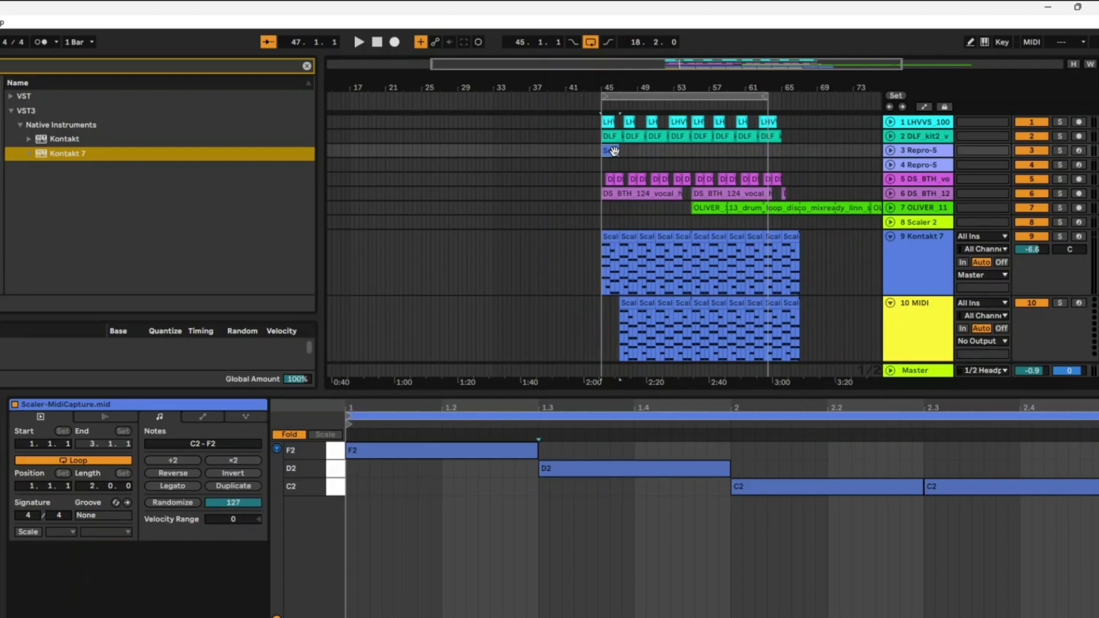
key("space")
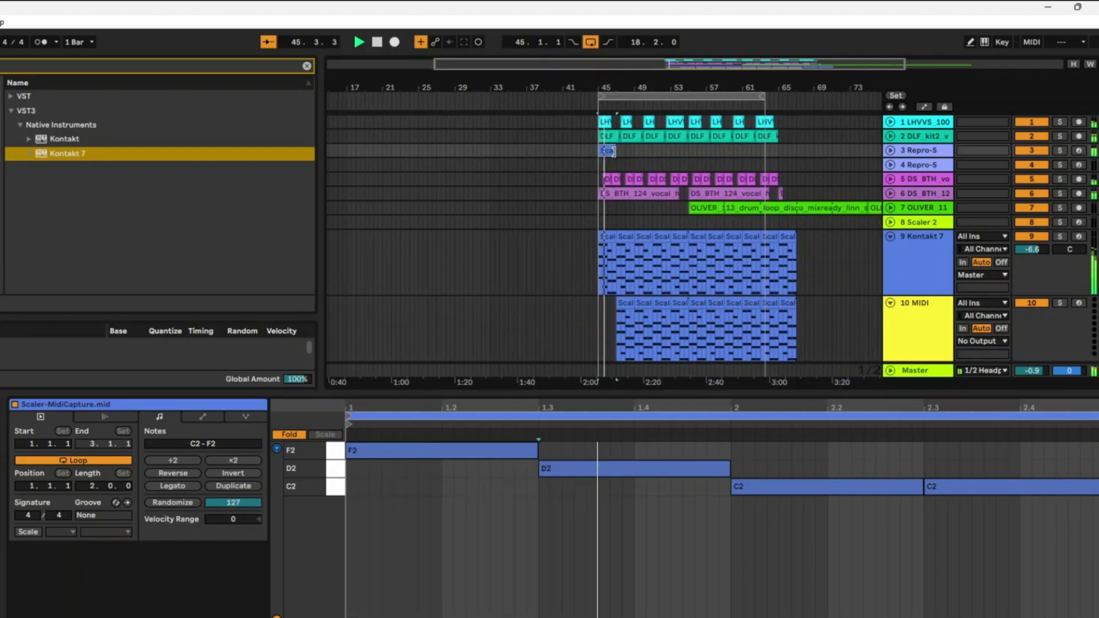
key("ctrl+d")
key("ctrl+d")
key("ctrl+d")
key("ctrl+d")
key("ctrl+d")
key("ctrl+d")
key("ctrl+d")
key("ctrl+d")
key("ctrl+d")
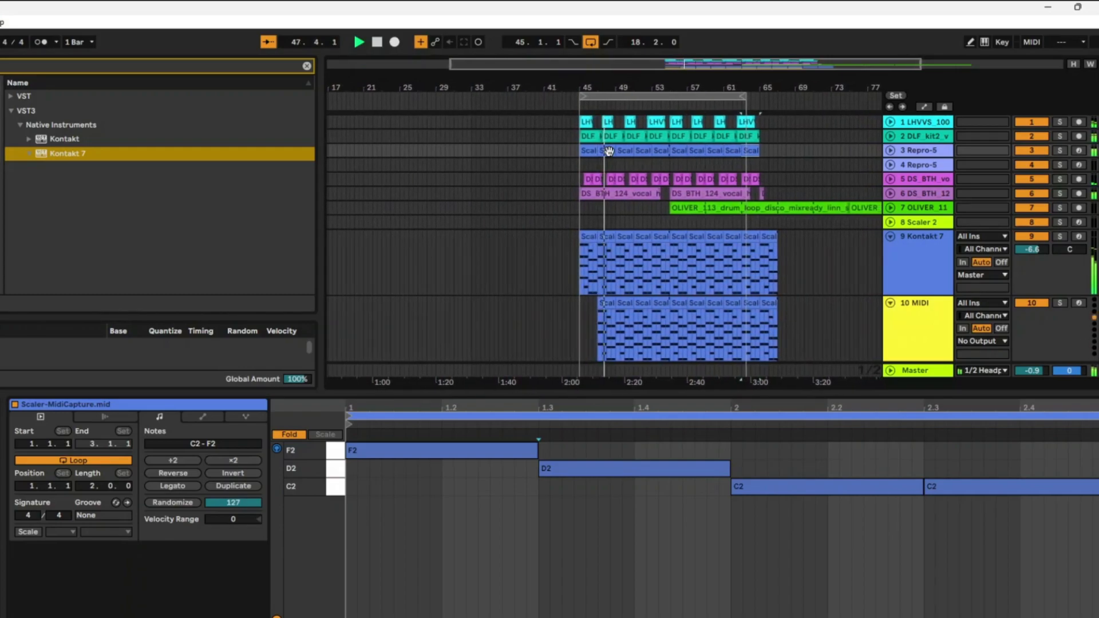
Step: Copy the row of bass clips from track 3 onto Repro-5 track 4, starting at bar 45, and show track 4's devices
left_click(926, 167)
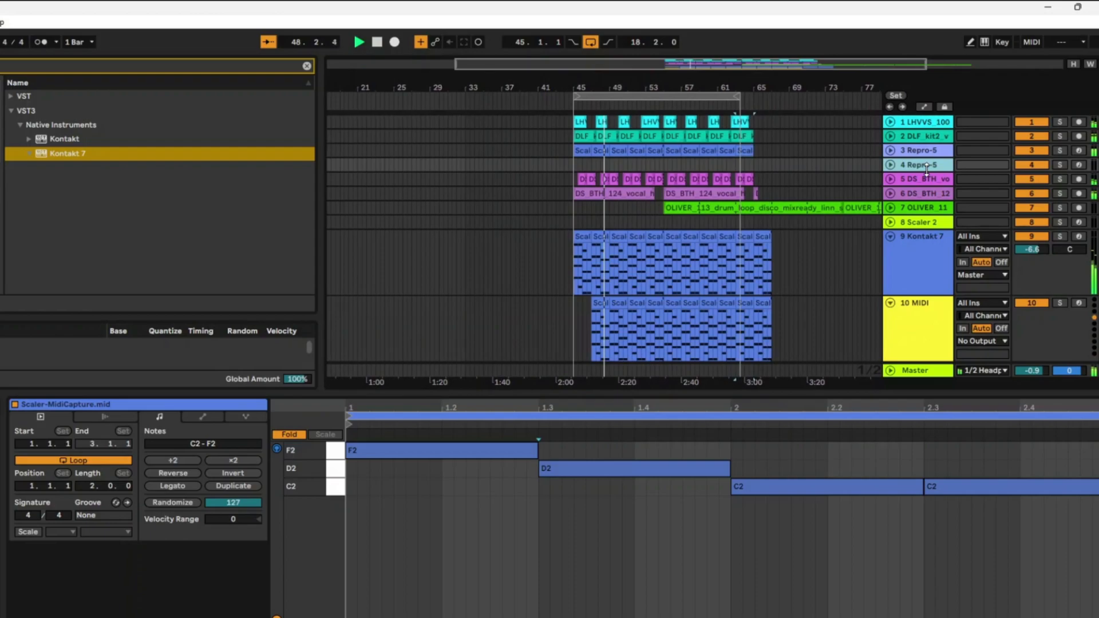
double_click(922, 167)
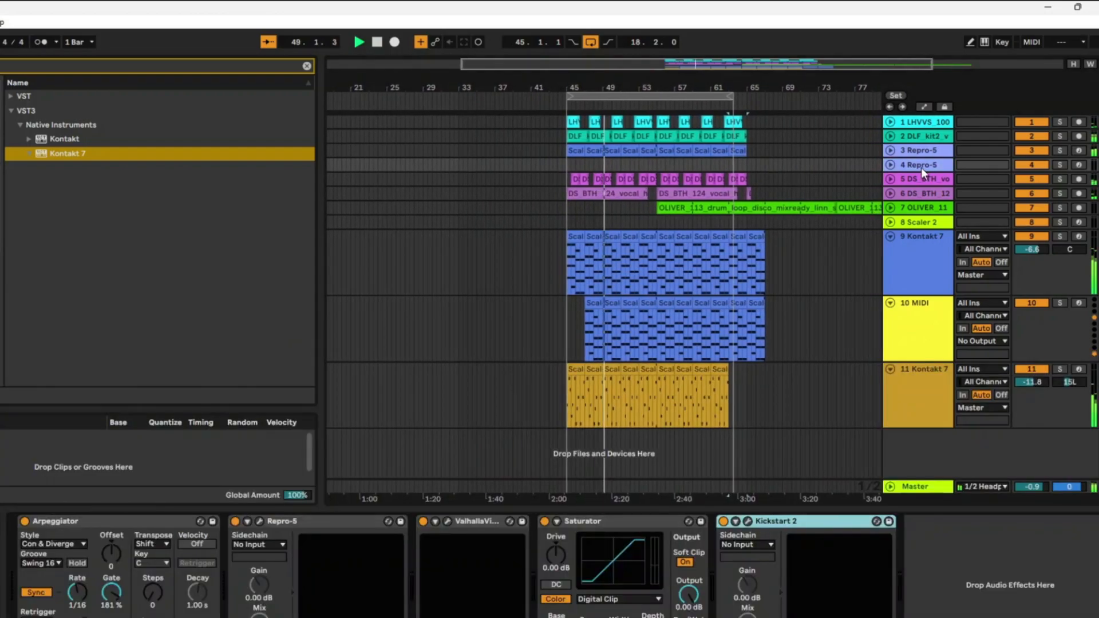
left_click(575, 151)
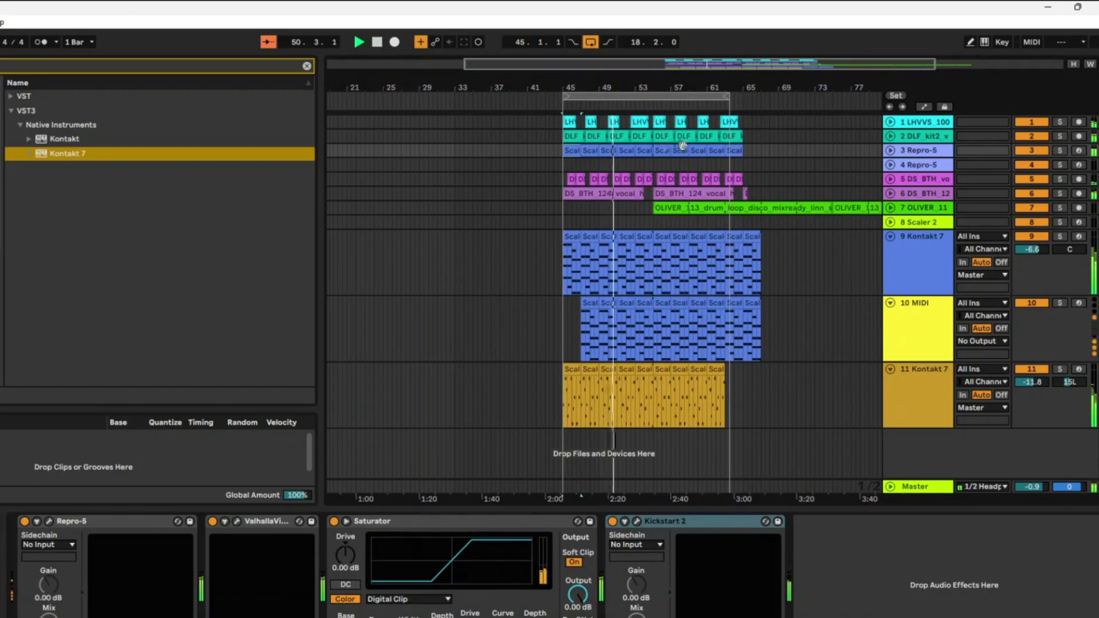
left_click(746, 152)
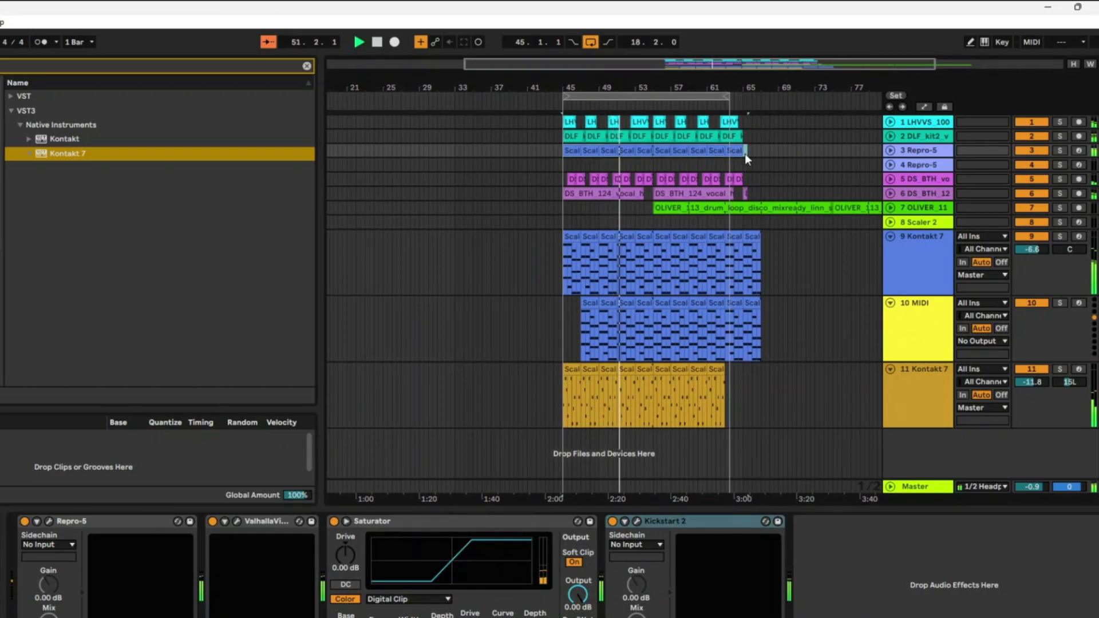
key("Down")
key("ctrl+v")
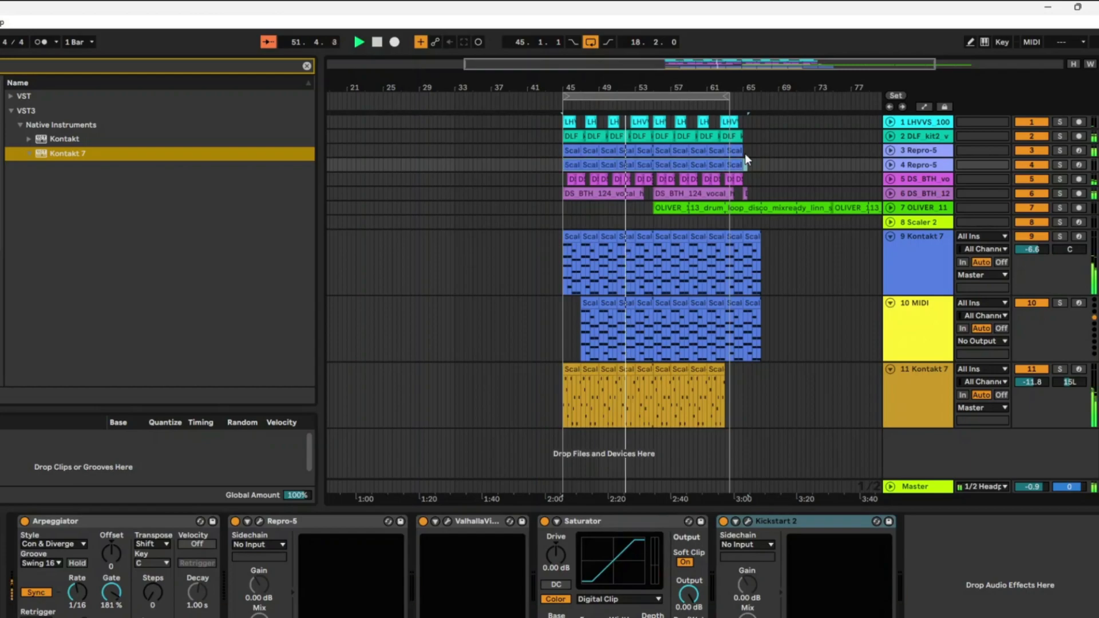
left_click(913, 162)
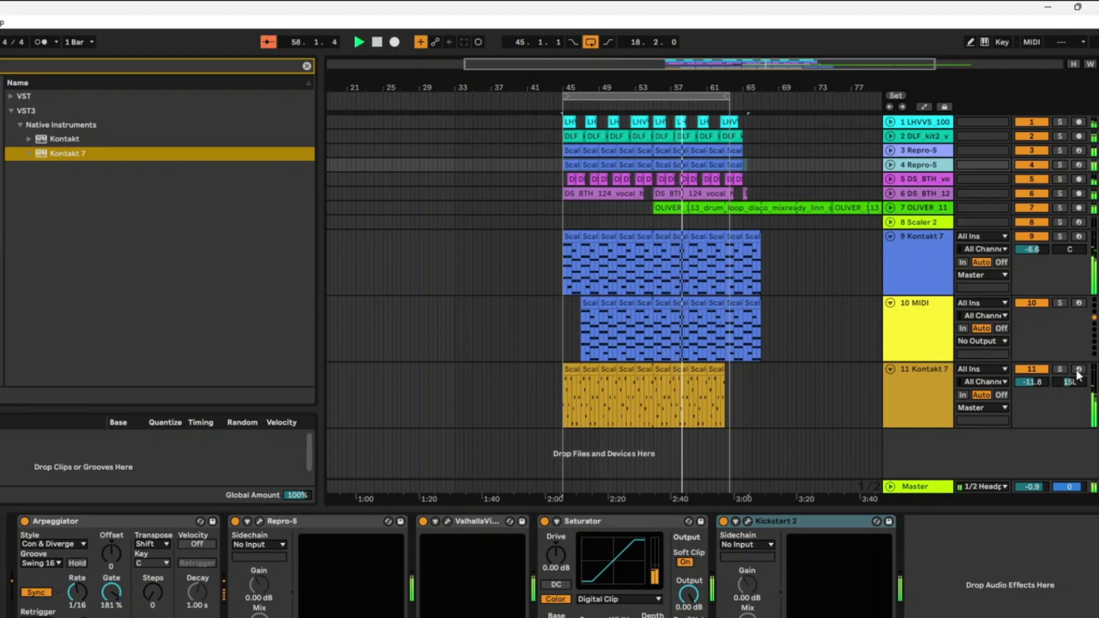
Step: Unfold vocal track 6 and open the Classicord plug-in window of Kontakt 7 track 11
left_click(890, 195)
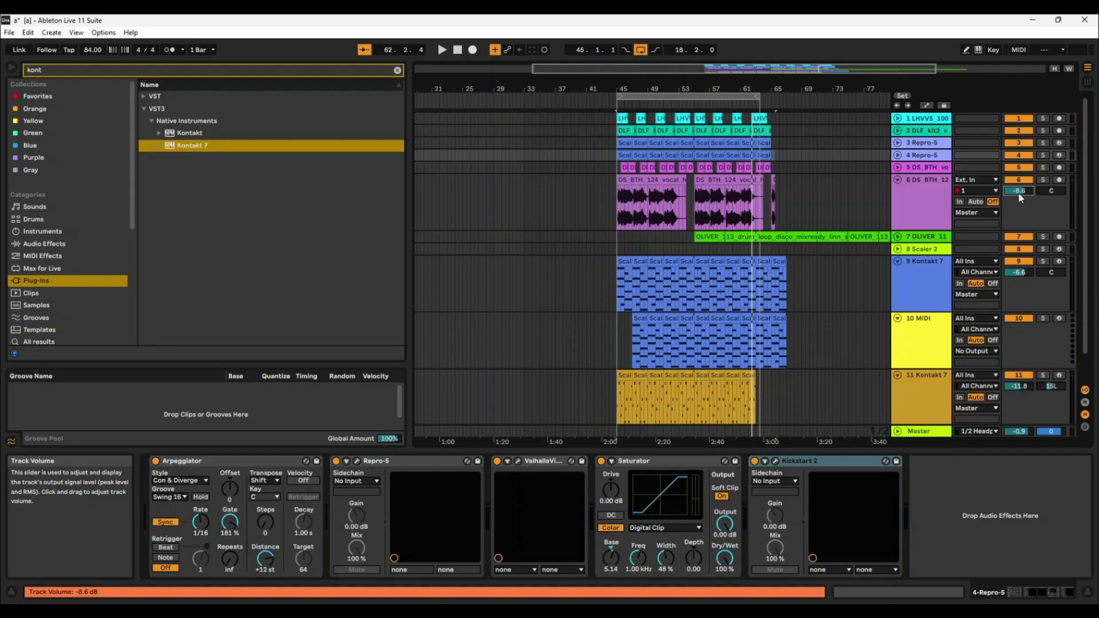
left_click(925, 390)
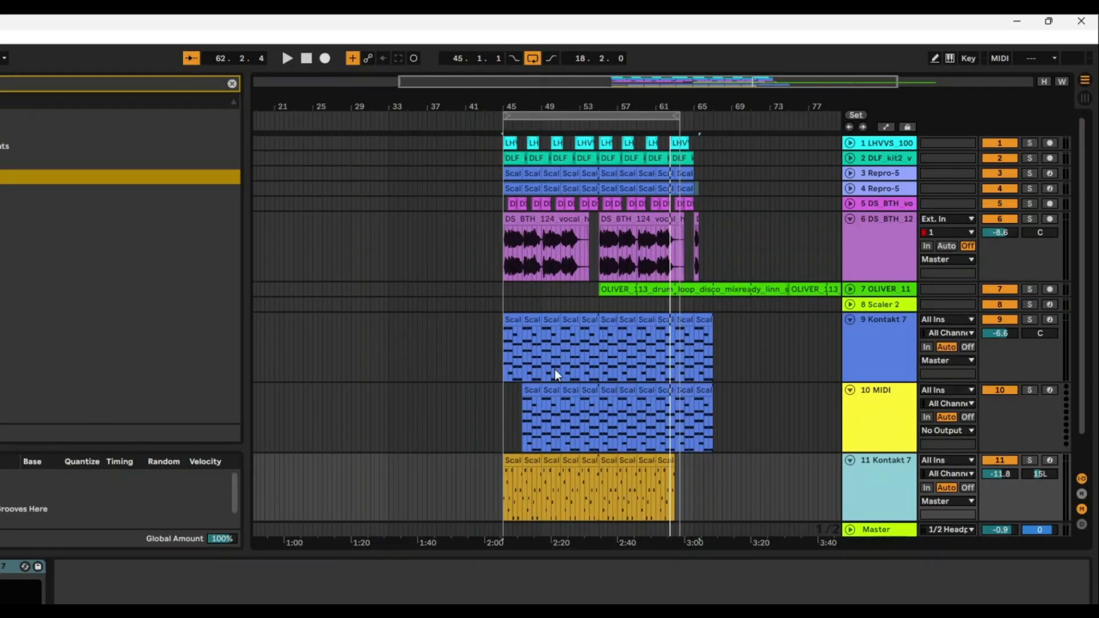
key("ctrl+alt+p")
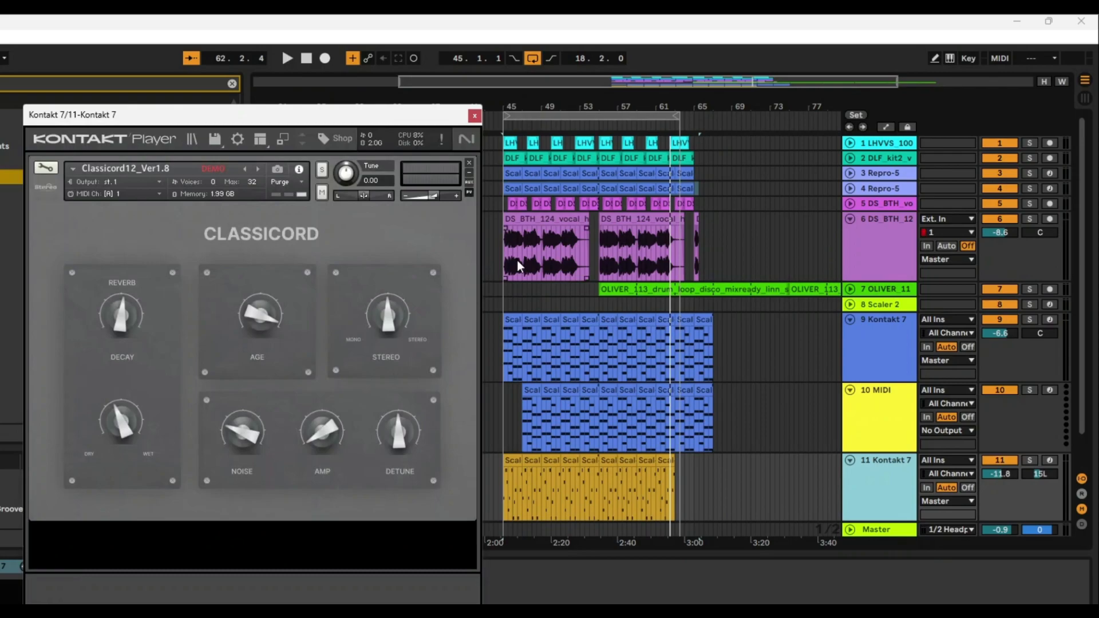